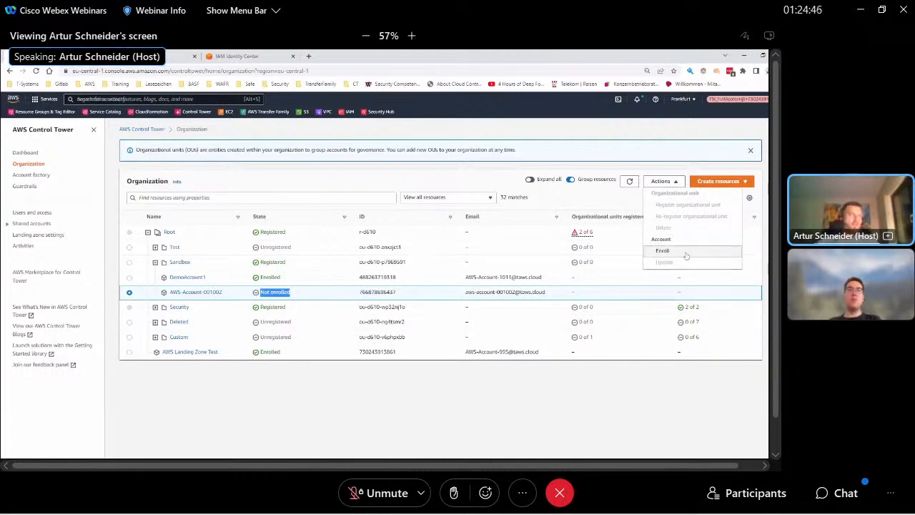
# Step: Try to enroll the AWS-Account-001002 account into the Sandbox organizational unit
pyautogui.click(685, 252)
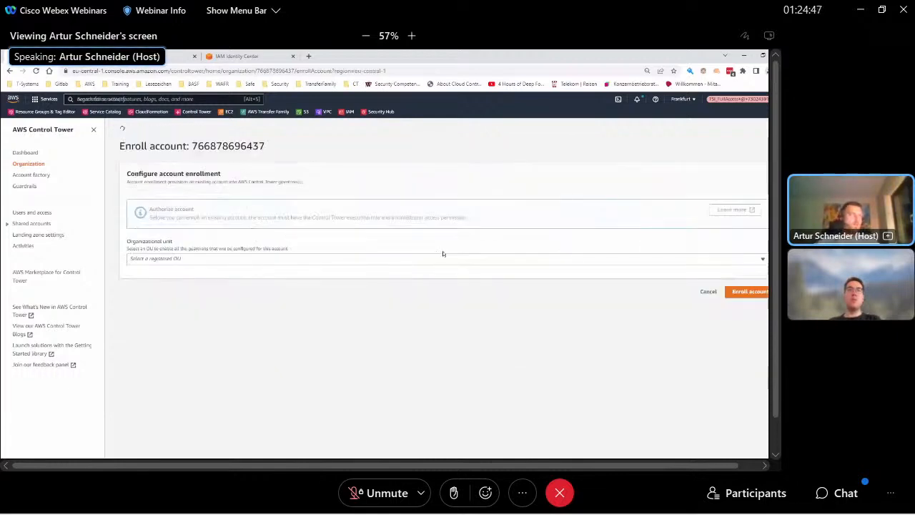
pyautogui.click(225, 262)
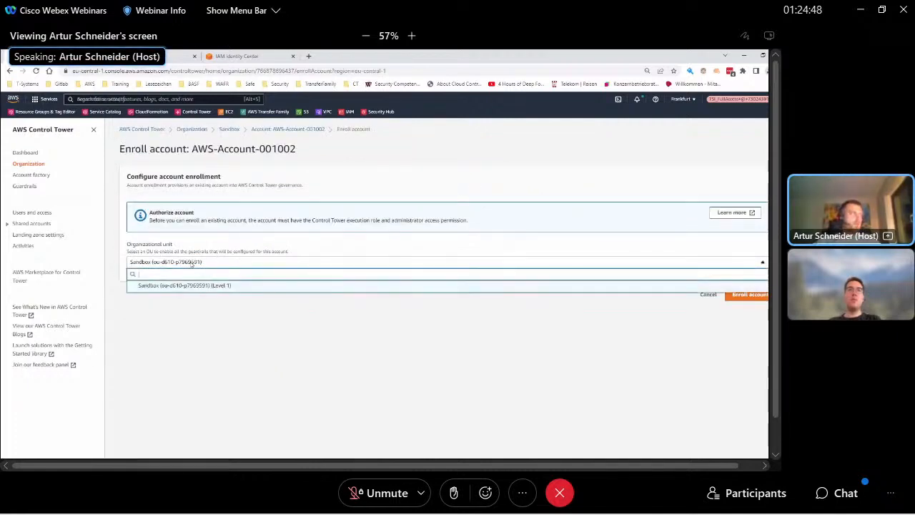
pyautogui.click(215, 329)
pyautogui.click(208, 264)
pyautogui.click(207, 335)
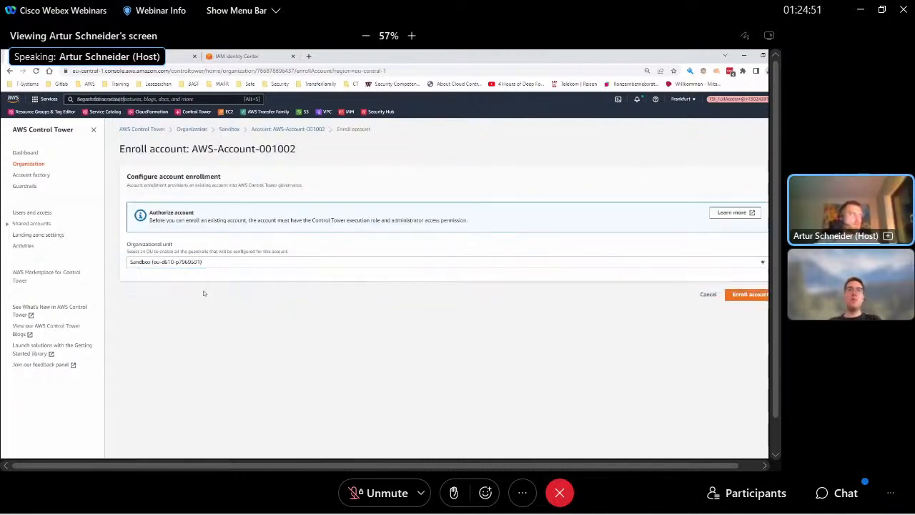
pyautogui.click(203, 265)
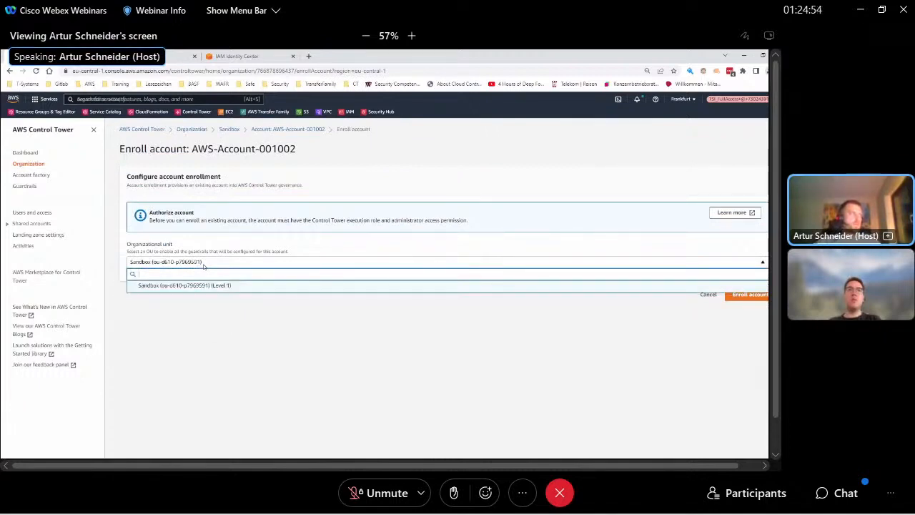
pyautogui.click(206, 334)
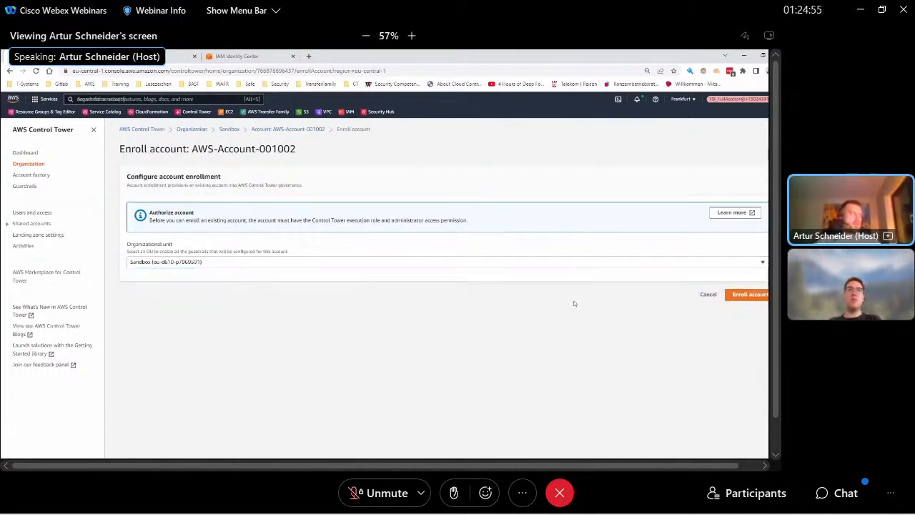
pyautogui.click(744, 295)
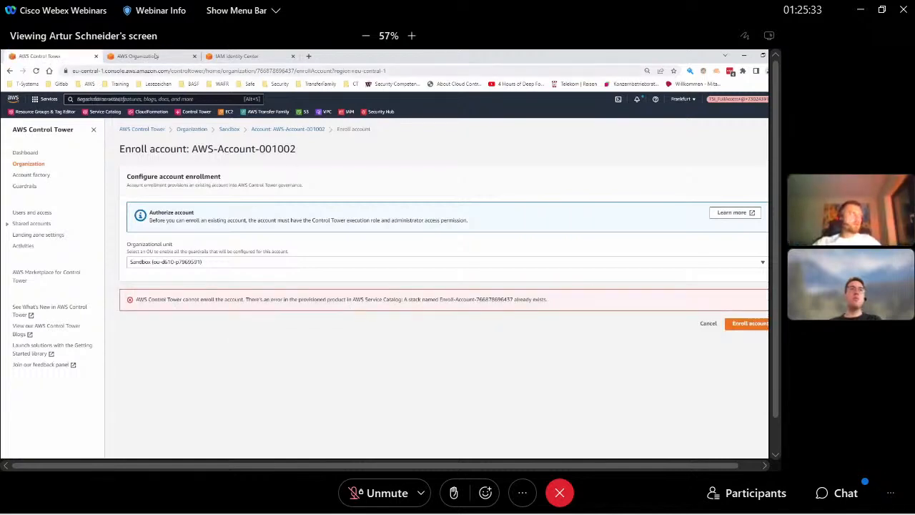
pyautogui.click(184, 99)
pyautogui.write('s')
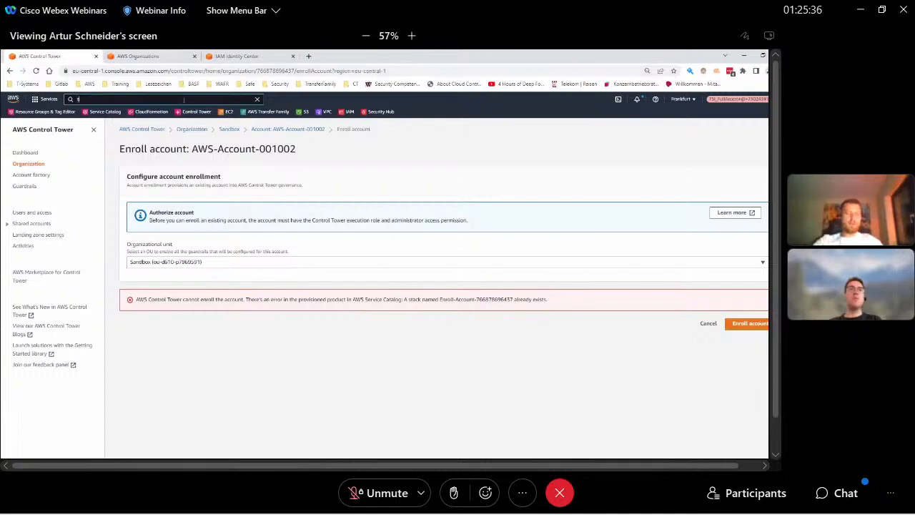
pyautogui.write('ta')
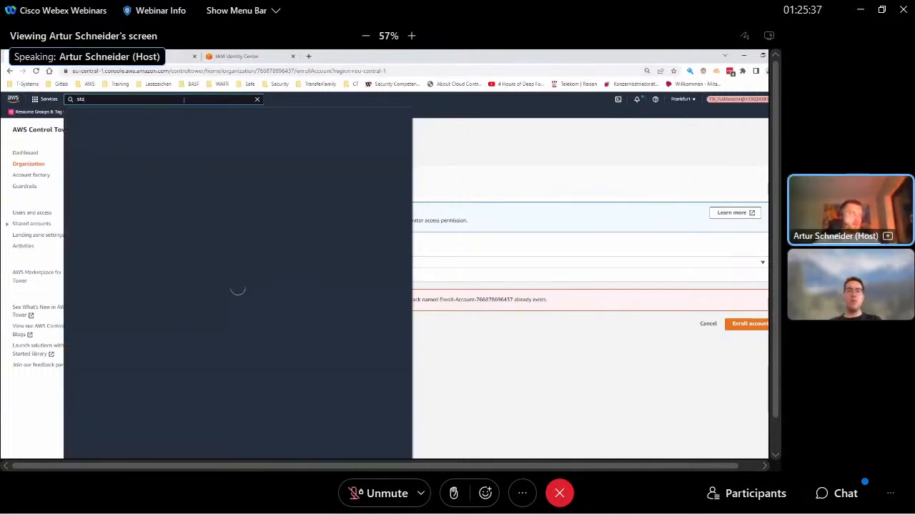
pyautogui.write('cksets')
# Step: Cancel the enrollment of AWS-Account-001002 and return to the Control Tower dashboard
pyautogui.moveTo(500, 301); pyautogui.dragTo(504, 300)
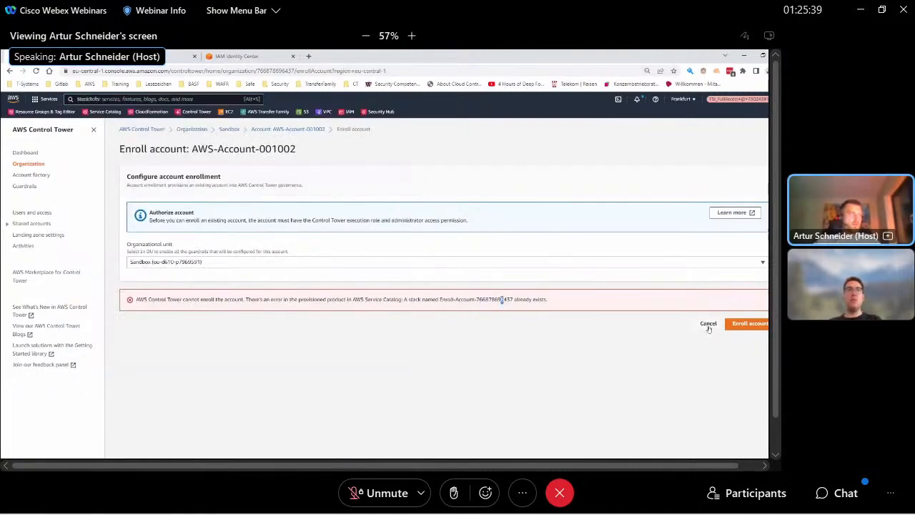
pyautogui.click(709, 326)
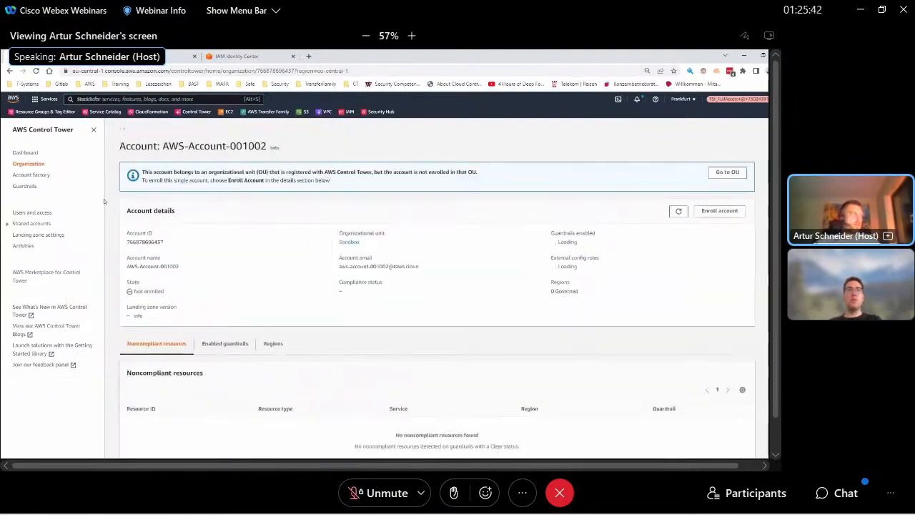
pyautogui.click(18, 153)
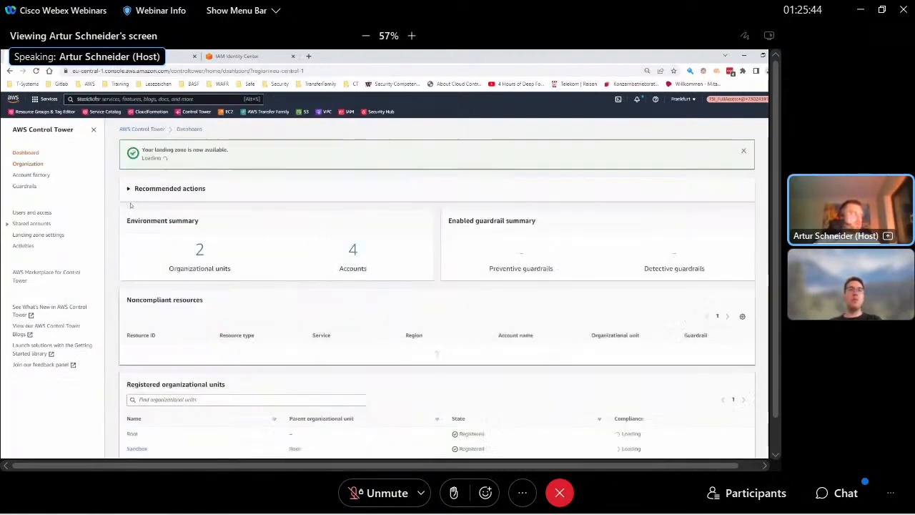
# Step: In AWS Organizations, move the AWS_Intranet_SandboxTest_000001 account from the Test organizational unit to Sandbox
pyautogui.click(152, 57)
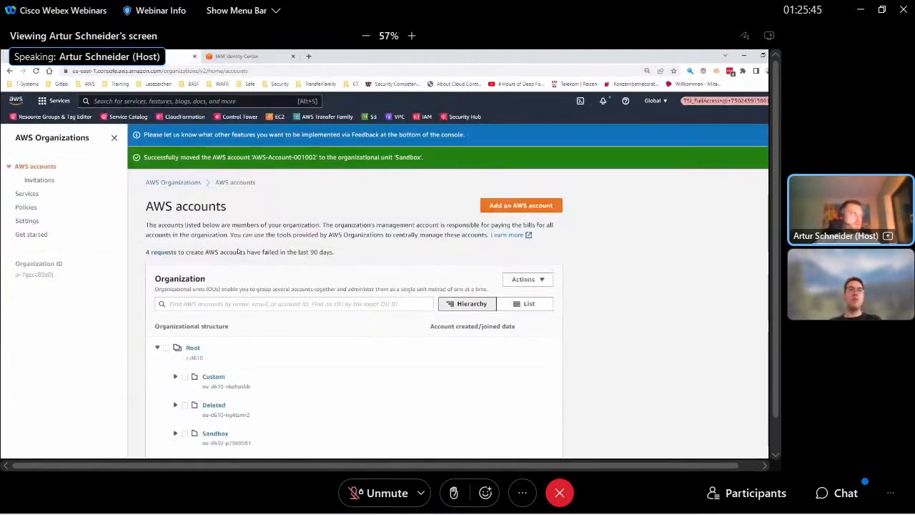
pyautogui.scroll(-1, 193, 369)
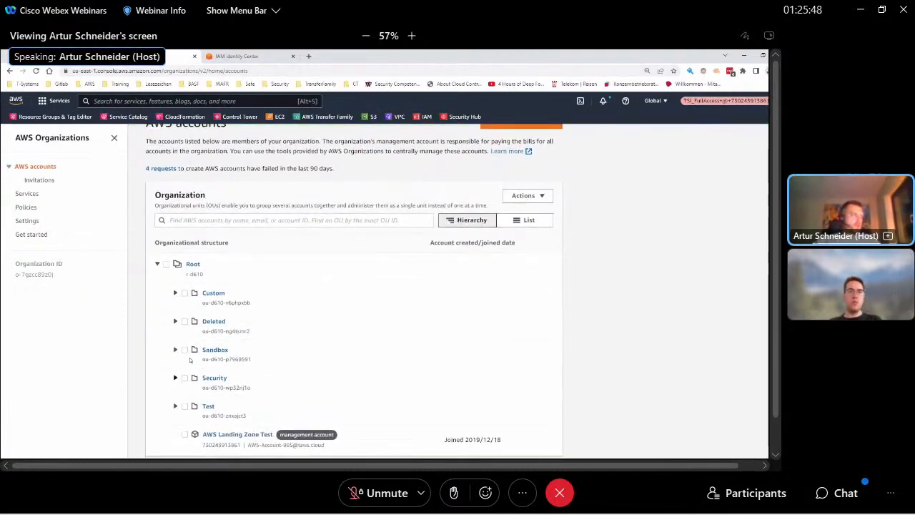
pyautogui.click(176, 405)
pyautogui.scroll(-3, 222, 386)
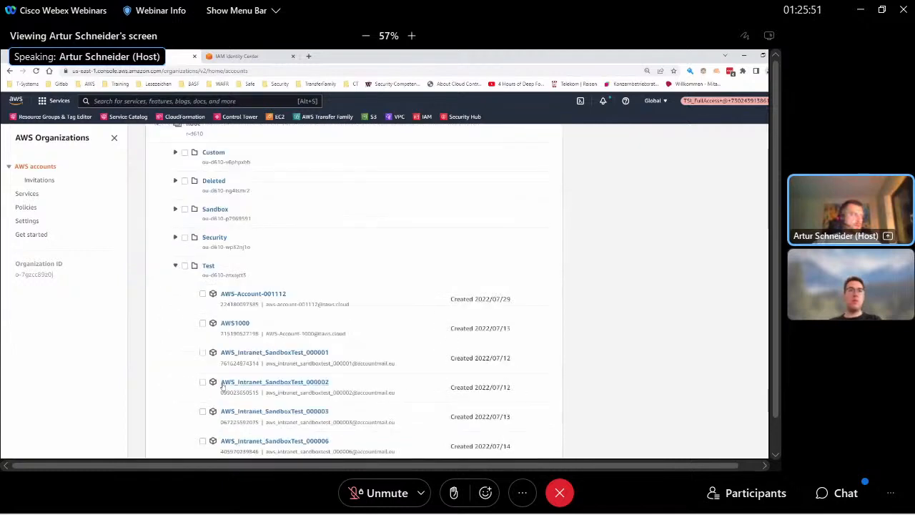
pyautogui.scroll(-2, 218, 358)
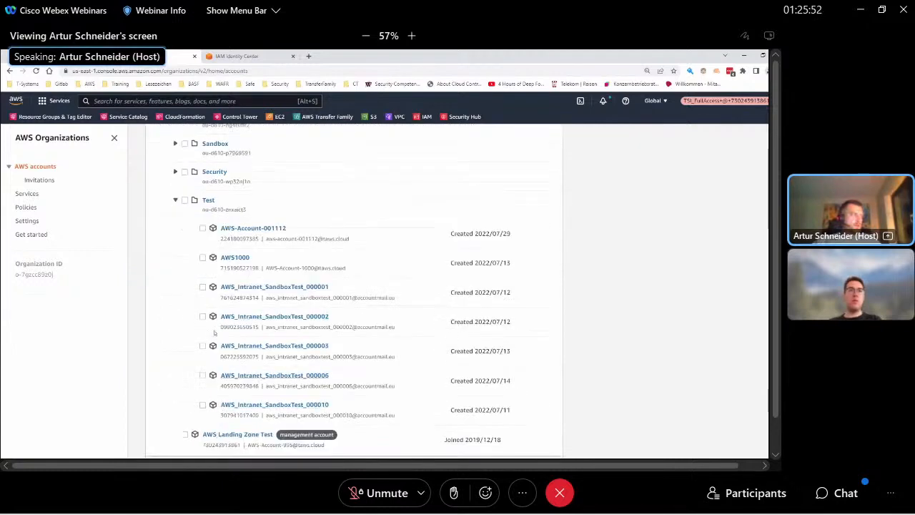
pyautogui.click(203, 287)
pyautogui.scroll(4, 241, 310)
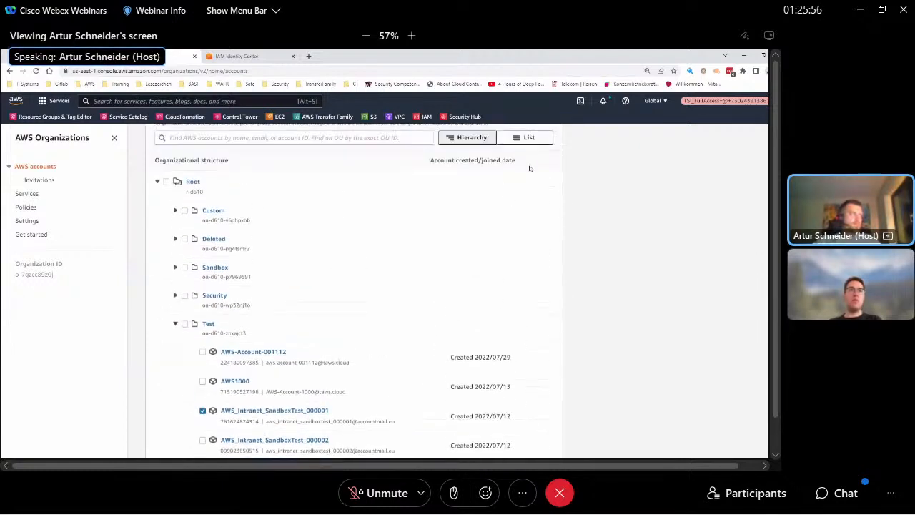
pyautogui.scroll(2, 530, 168)
pyautogui.click(527, 154)
pyautogui.click(529, 238)
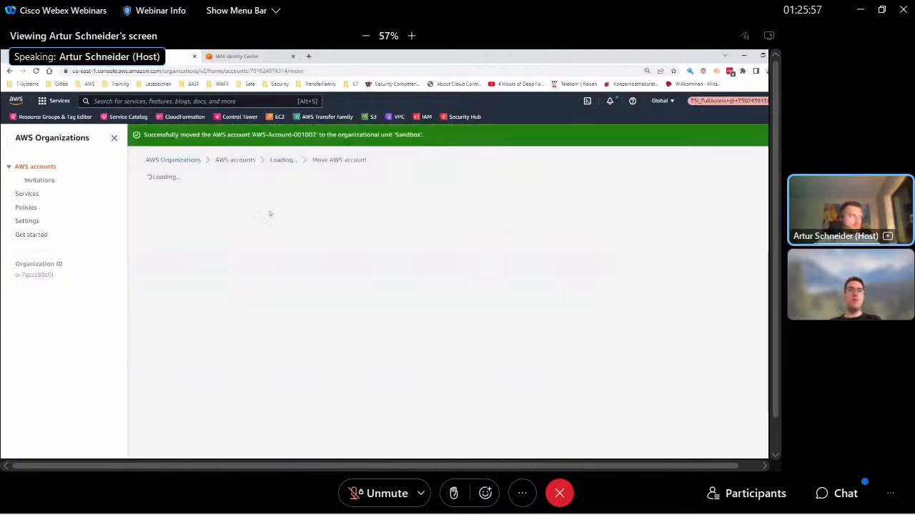
pyautogui.scroll(-3, 225, 322)
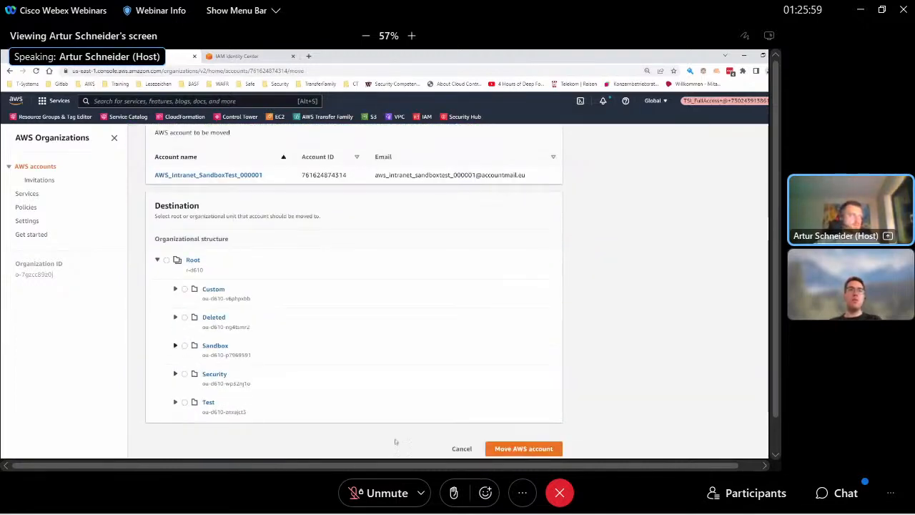
pyautogui.click(523, 449)
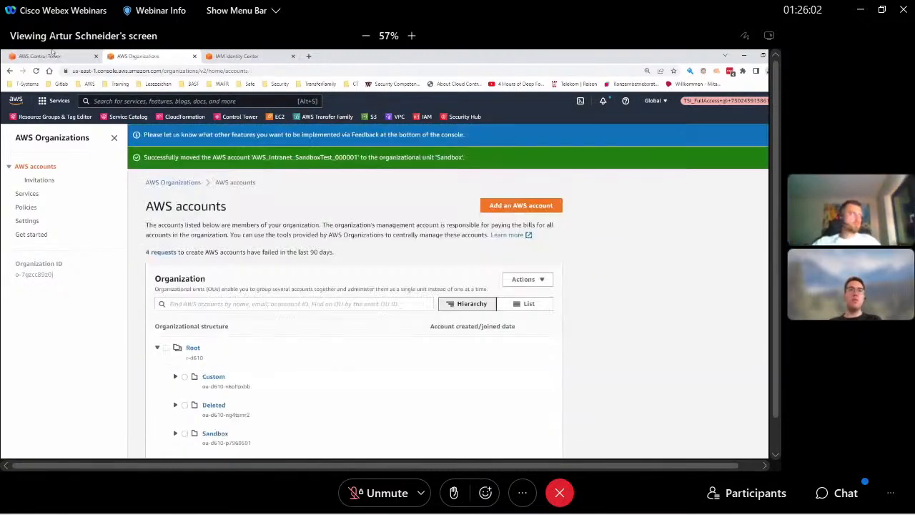
# Step: Back in AWS Control Tower, refresh the Organization resource list and expand the Sandbox organizational unit
pyautogui.click(52, 54)
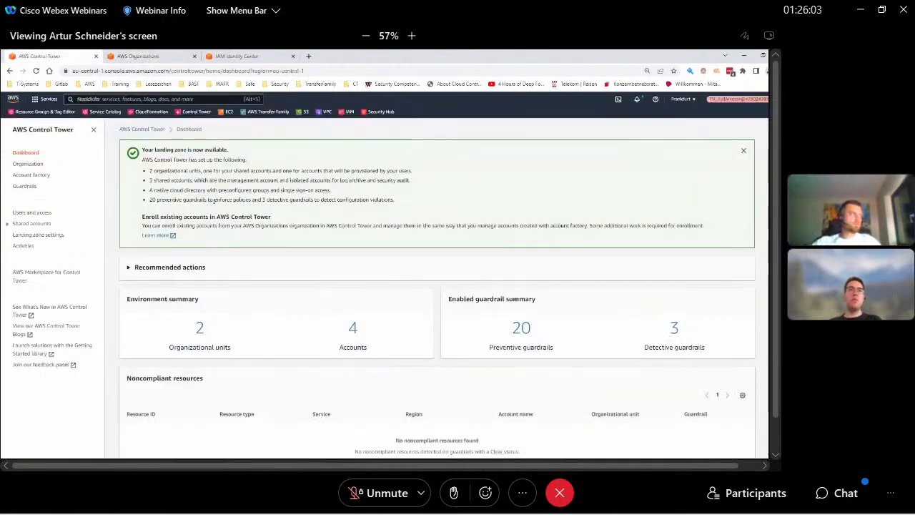
pyautogui.click(31, 174)
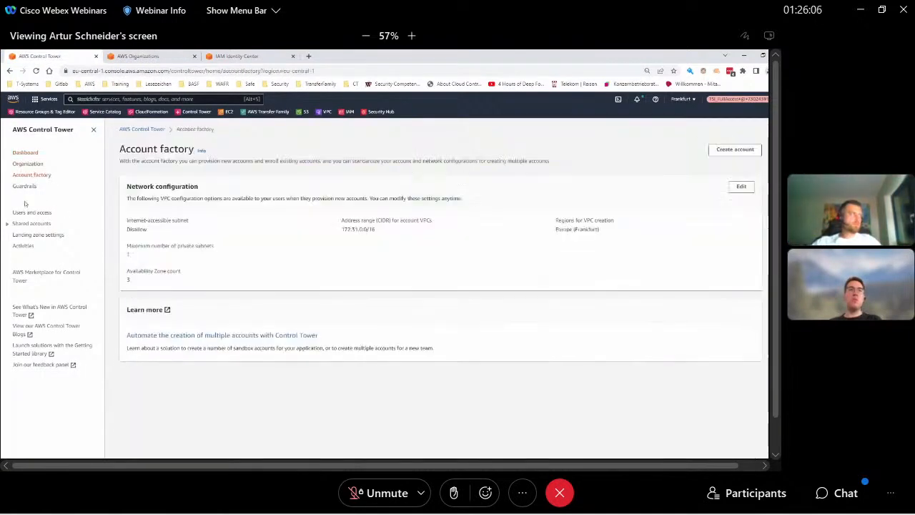
pyautogui.click(27, 164)
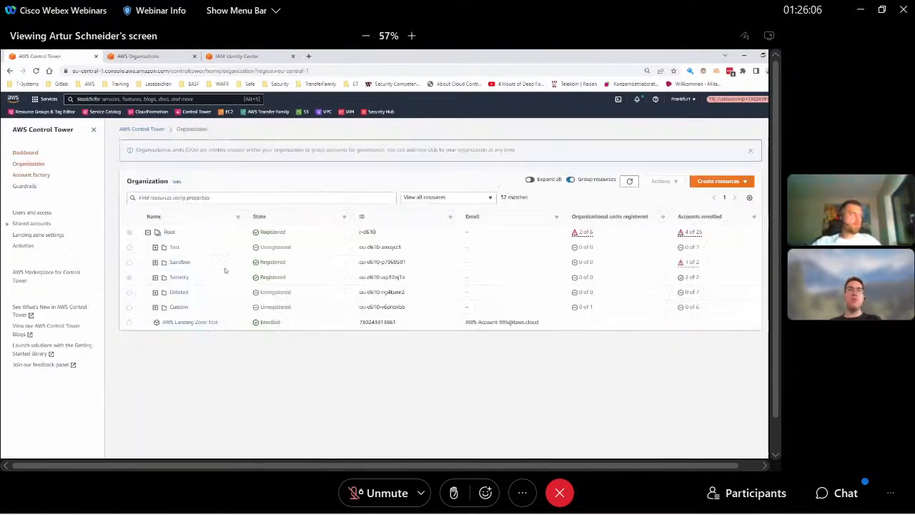
pyautogui.click(156, 262)
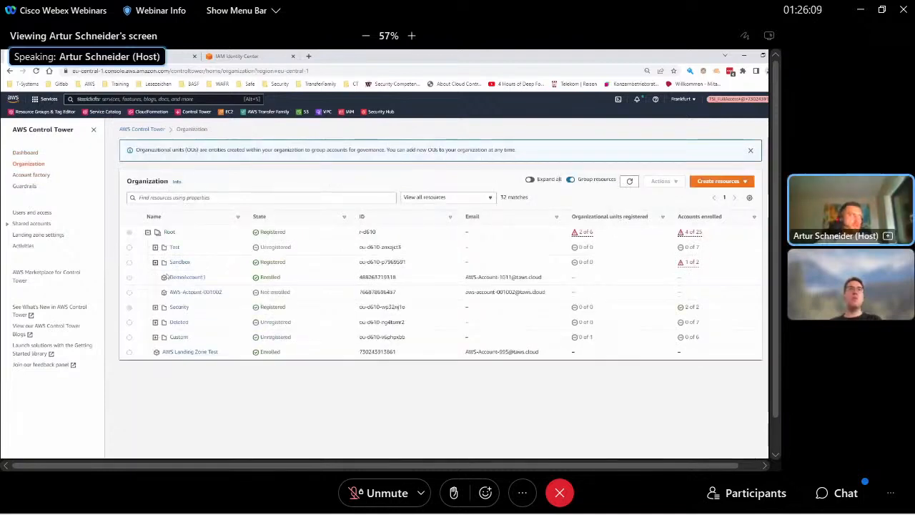
pyautogui.click(631, 181)
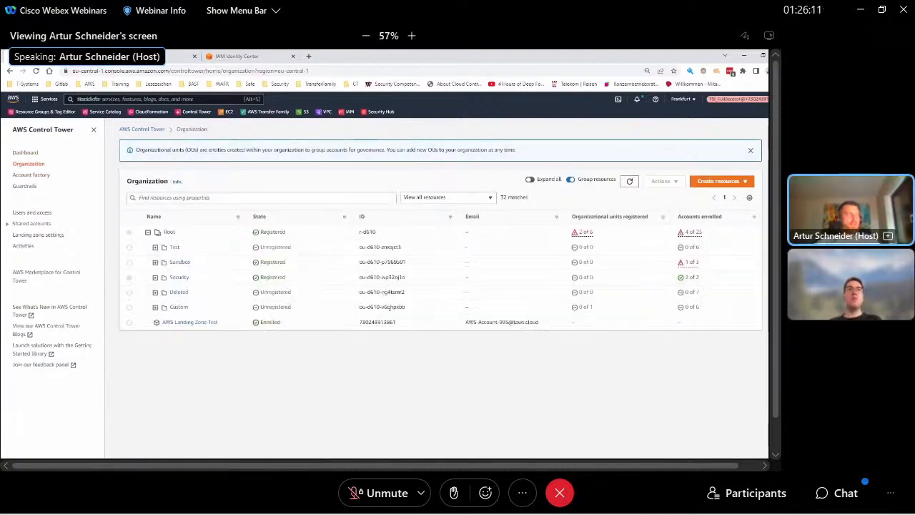
pyautogui.click(155, 262)
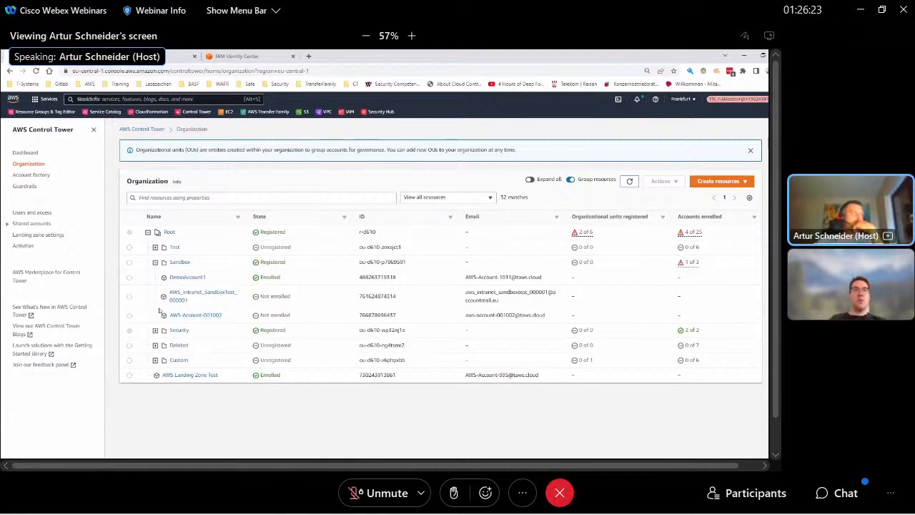
# Step: Enroll the AWS_Intranet_SandboxTest_000001 account into the Sandbox organizational unit and confirm the enrollment request
pyautogui.click(129, 296)
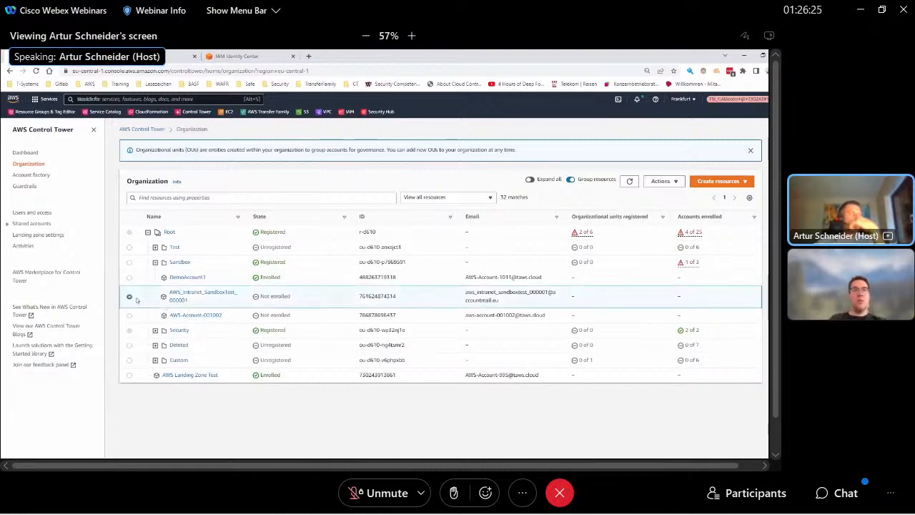
pyautogui.click(661, 181)
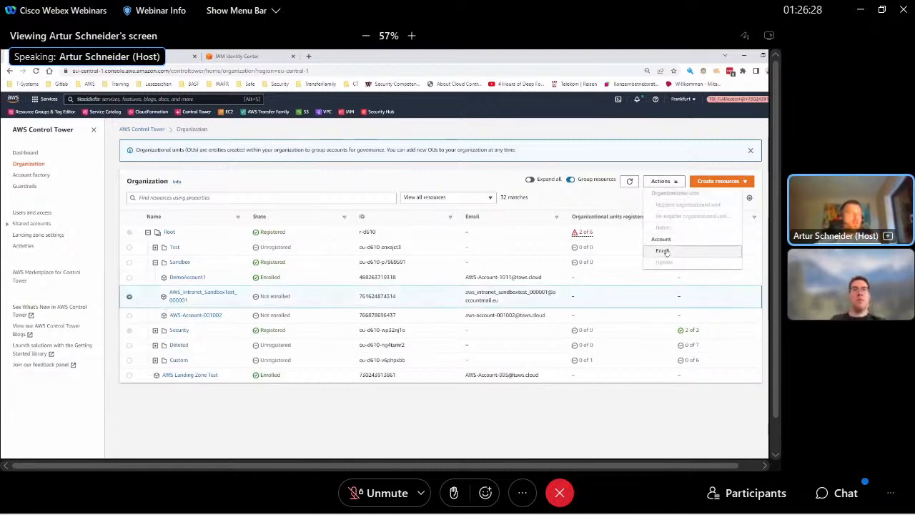
pyautogui.click(664, 251)
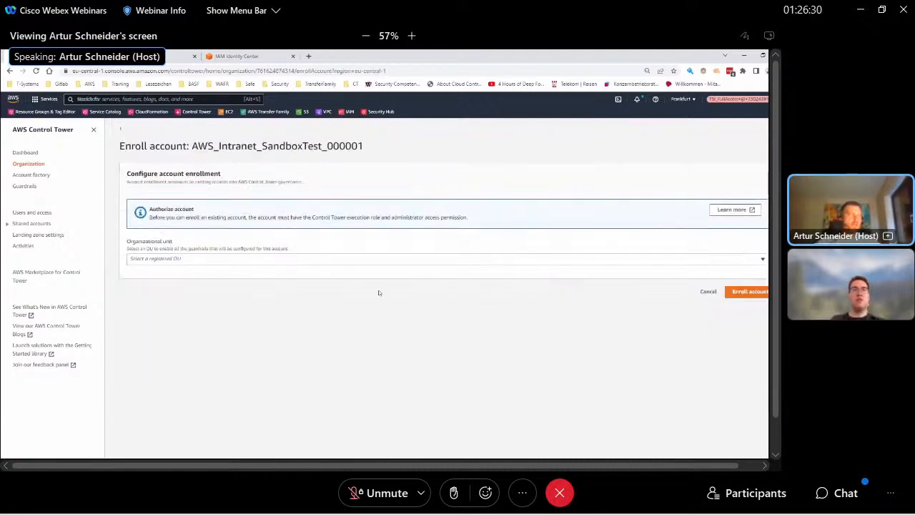
pyautogui.click(747, 296)
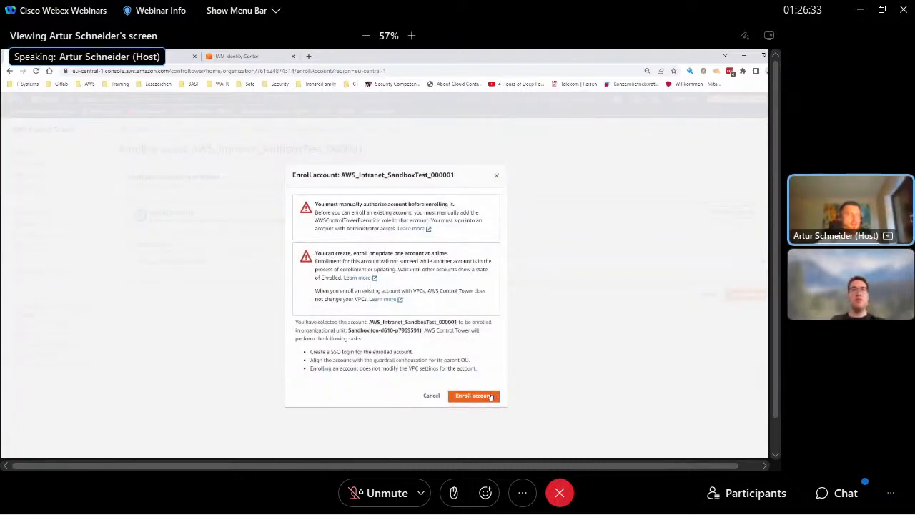
pyautogui.click(491, 396)
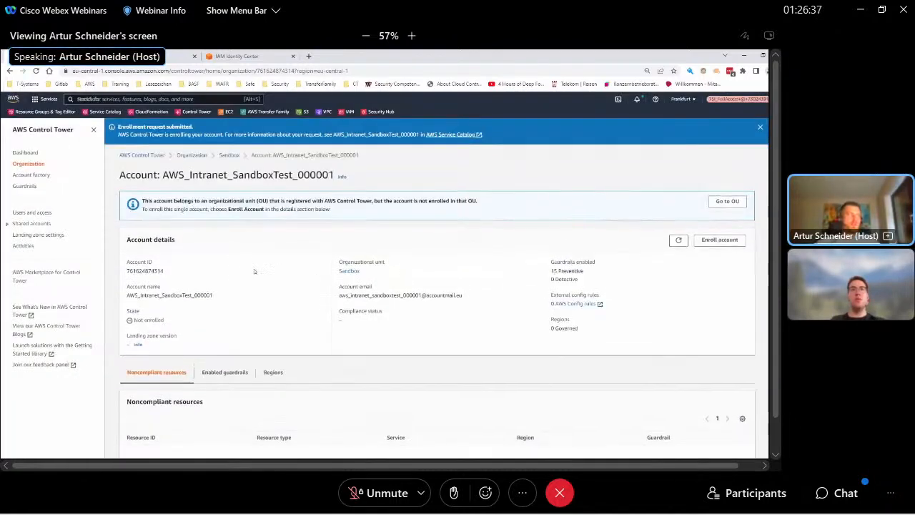
# Step: Check the enrollment state of AWS_Intranet_SandboxTest_000001 under Sandbox in the organization overview
pyautogui.click(229, 155)
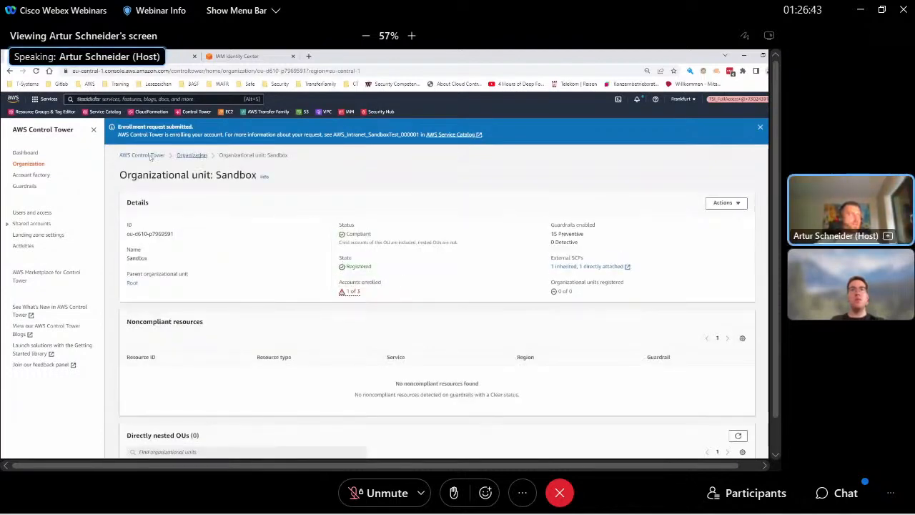
pyautogui.click(191, 155)
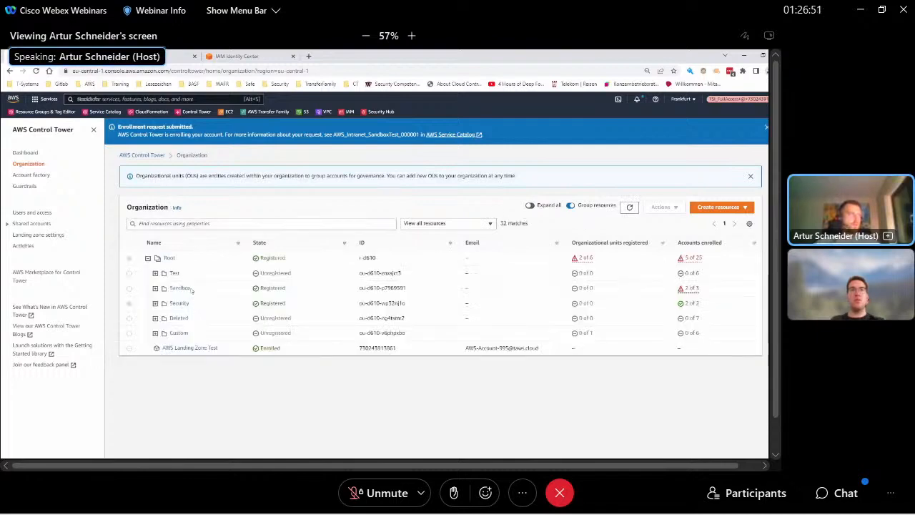
pyautogui.click(154, 288)
pyautogui.doubleClick(270, 322)
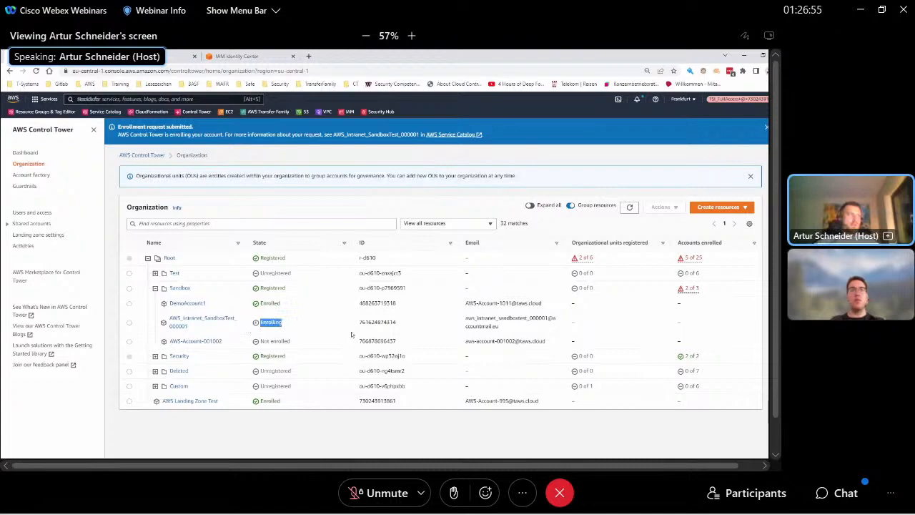
# Step: Search the AWS services for "service" and open Service Catalog
pyautogui.click(167, 101)
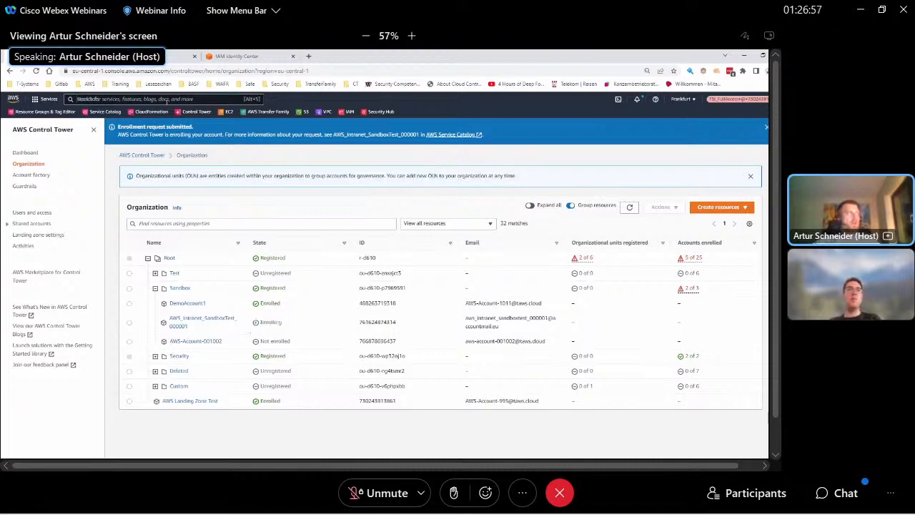
pyautogui.write('secrets')
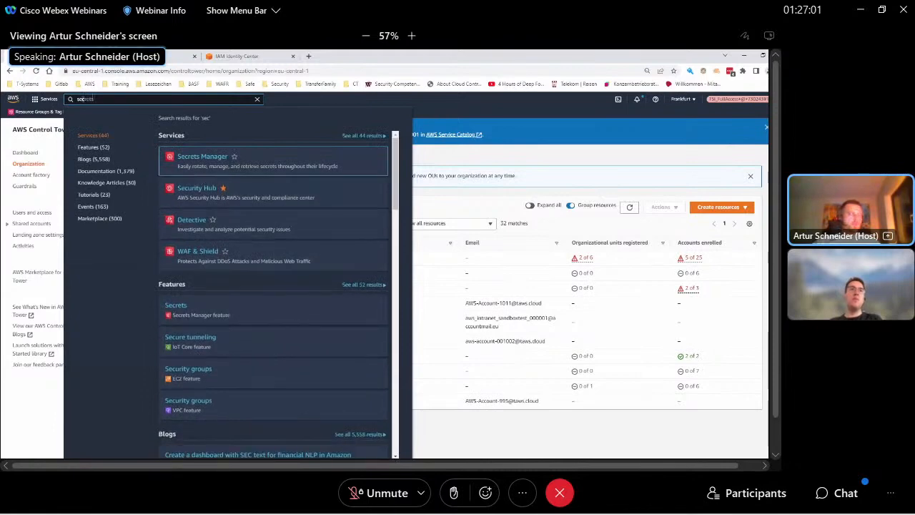
pyautogui.press('BackSpace')
pyautogui.press('BackSpace')
pyautogui.press('BackSpace')
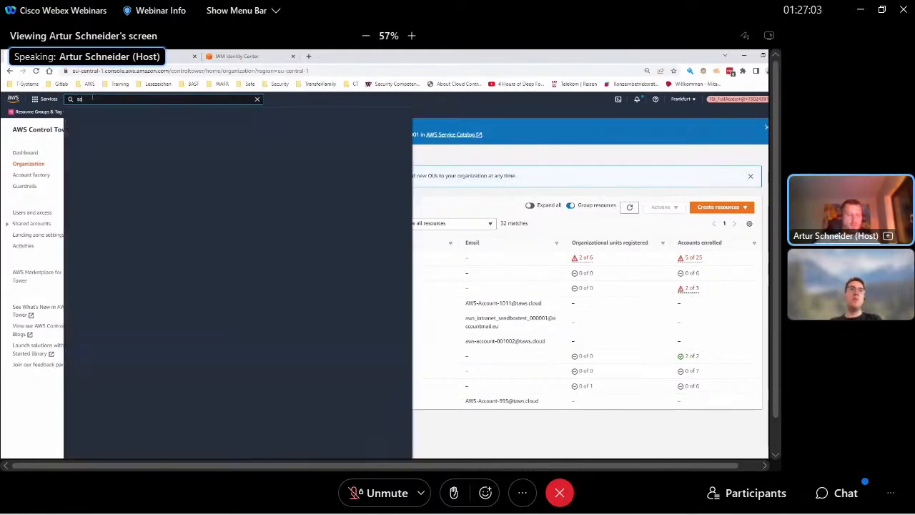
pyautogui.write('service')
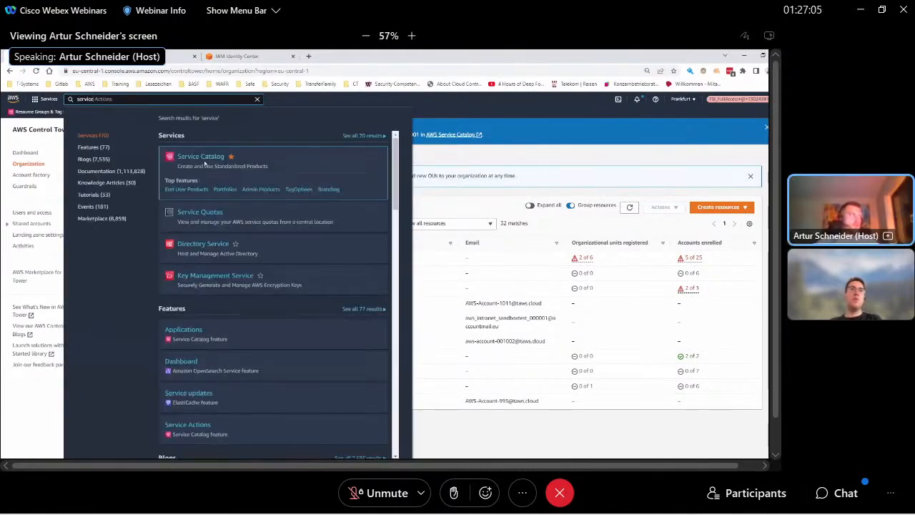
pyautogui.click(245, 156)
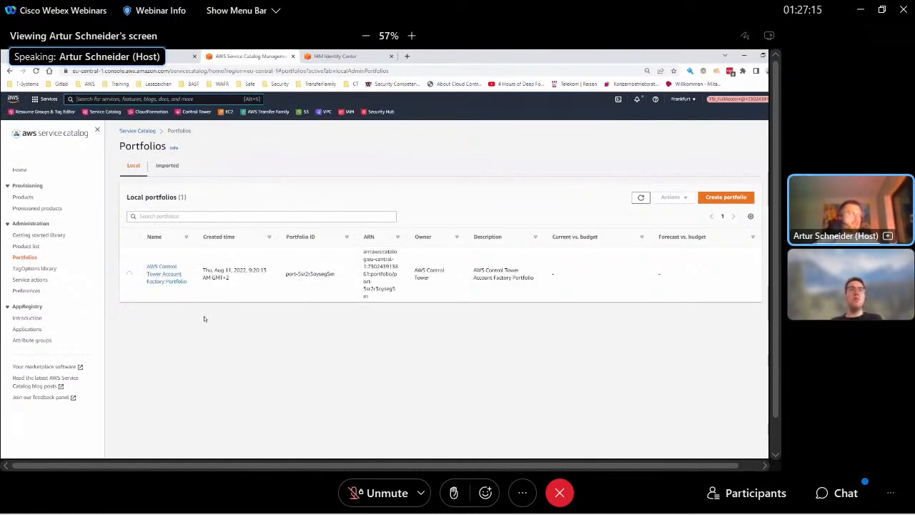
# Step: Open the provisioned products in Service Catalog and check the status of the most recent account enrollment
pyautogui.click(23, 197)
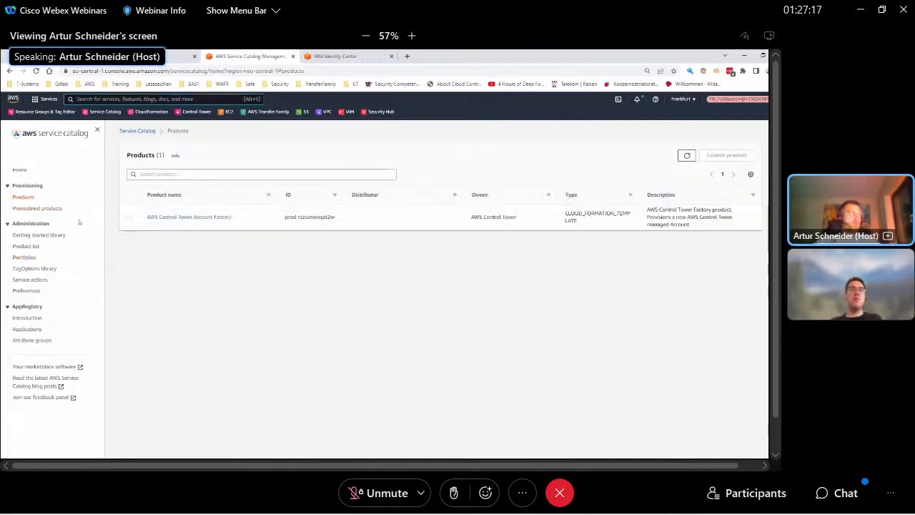
pyautogui.click(36, 209)
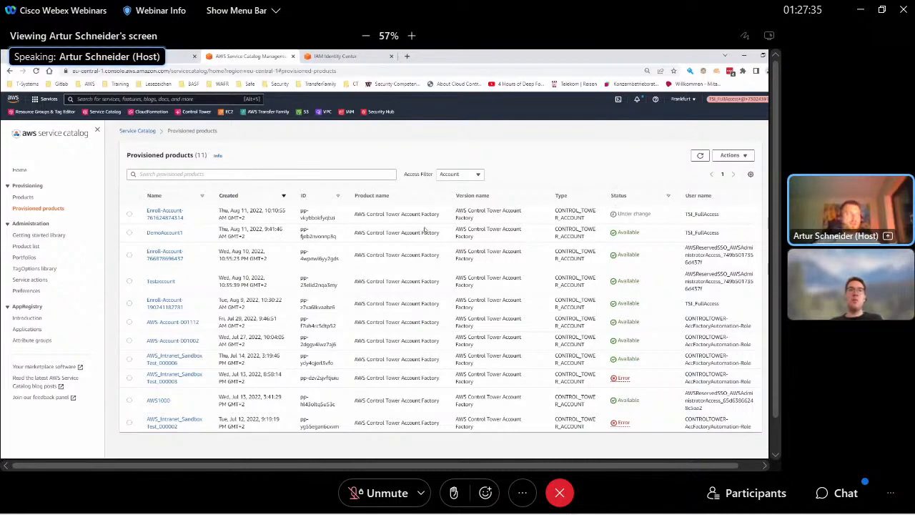
pyautogui.tripleClick(638, 215)
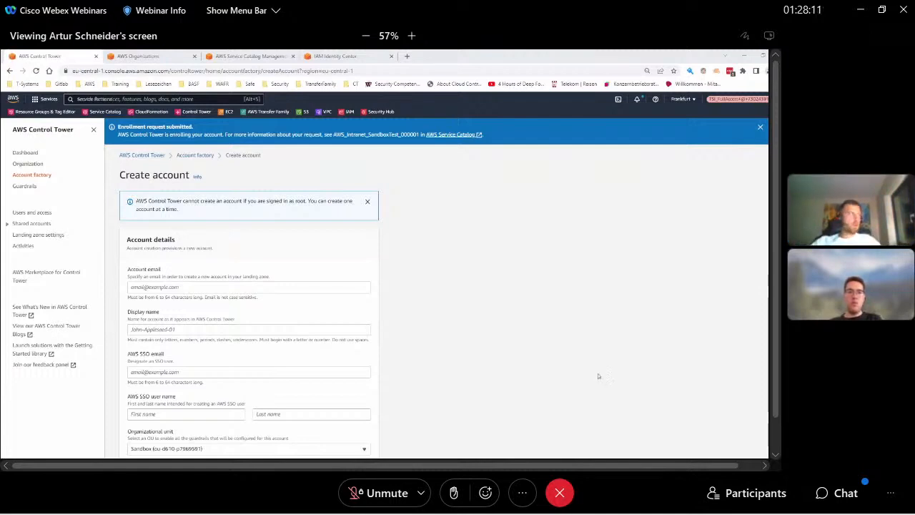
# Step: In Control Tower's Create account form, enter the account email and set the display name to DemoAccount2
pyautogui.scroll(-1, 417, 289)
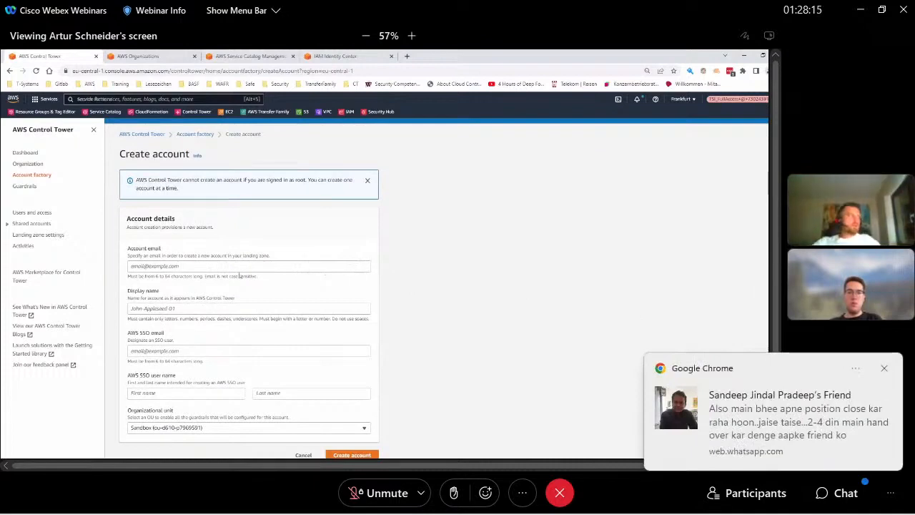
pyautogui.click(214, 270)
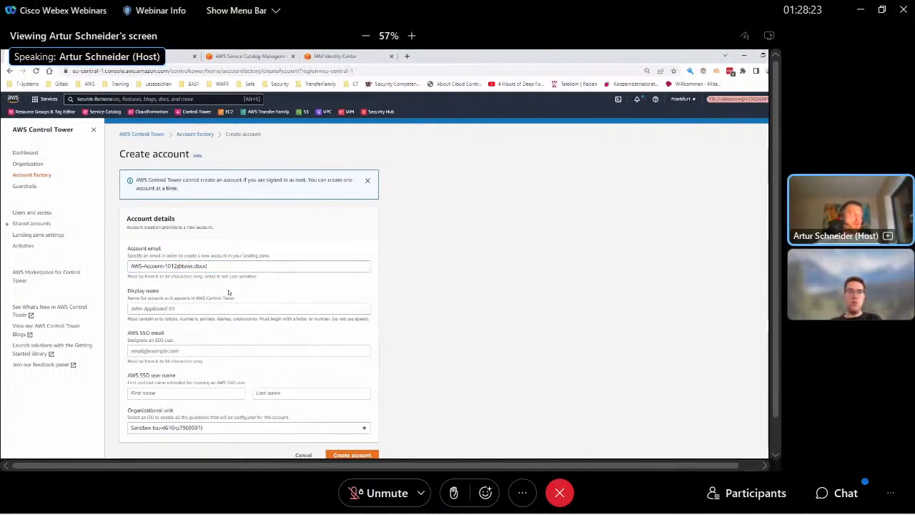
pyautogui.click(185, 308)
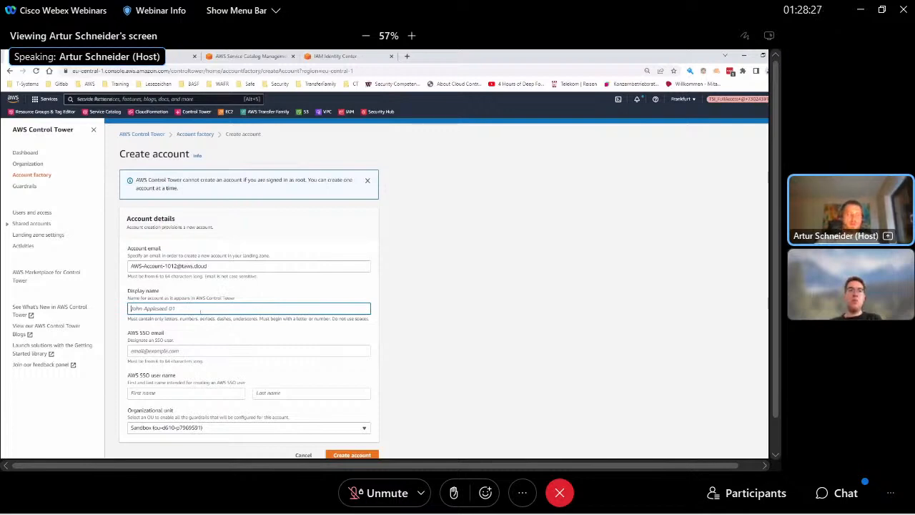
pyautogui.write('Dand')
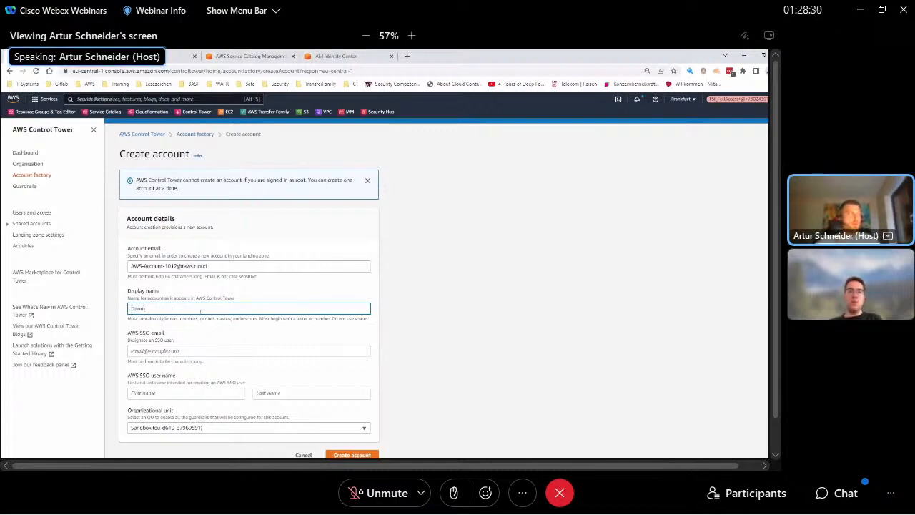
pyautogui.write('Accoun')
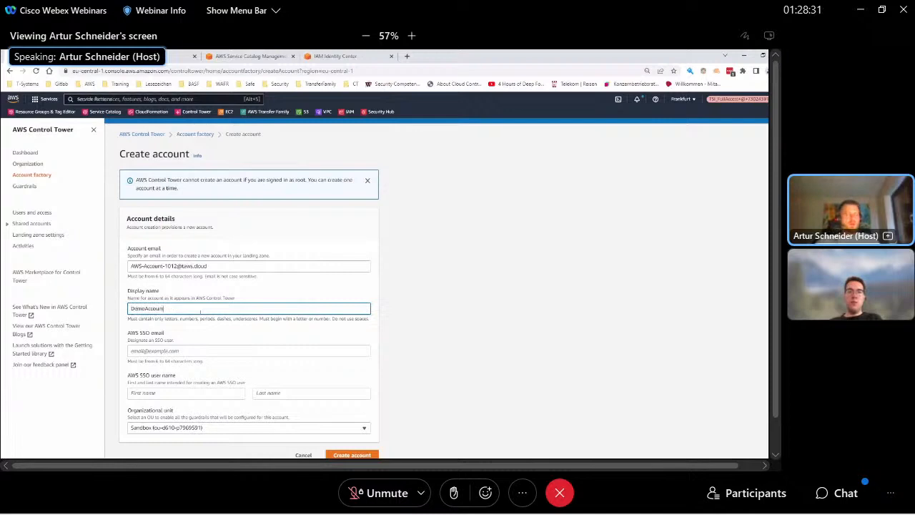
pyautogui.write('t2')
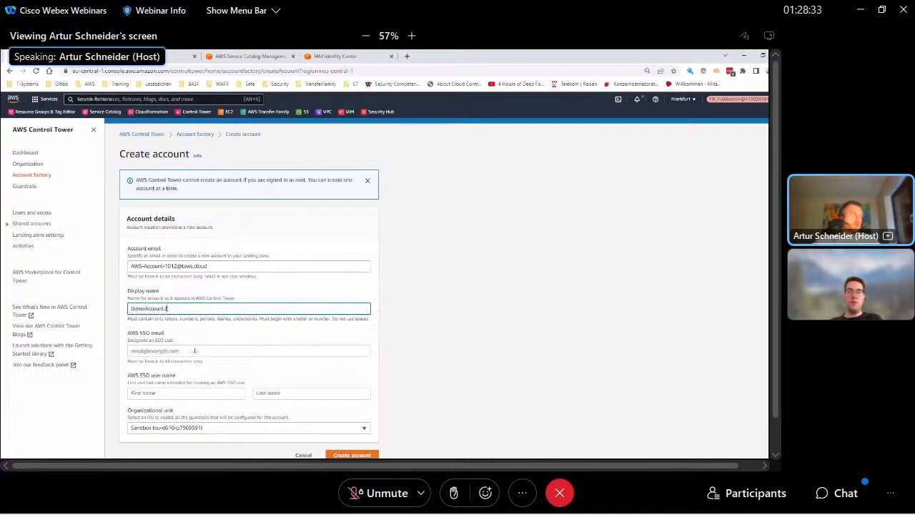
# Step: Fill in the AWS SSO email with the same address as the account email
pyautogui.click(194, 351)
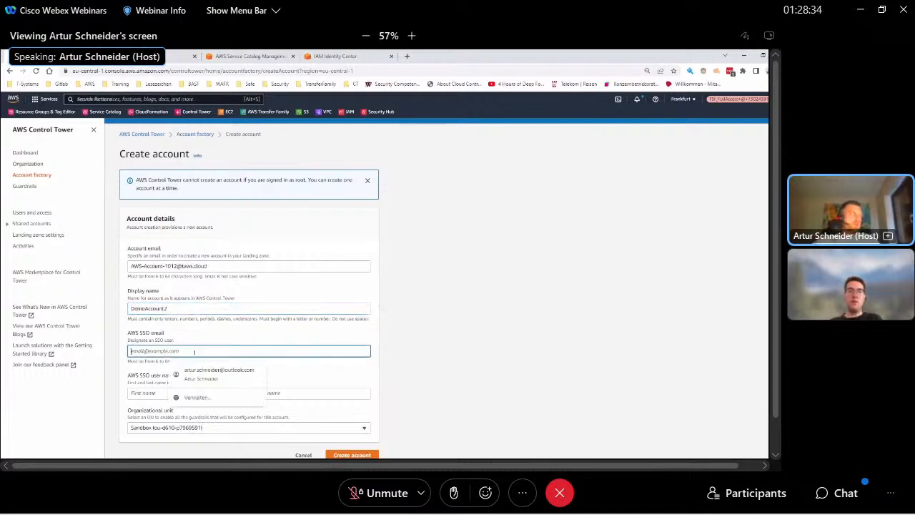
pyautogui.click(410, 349)
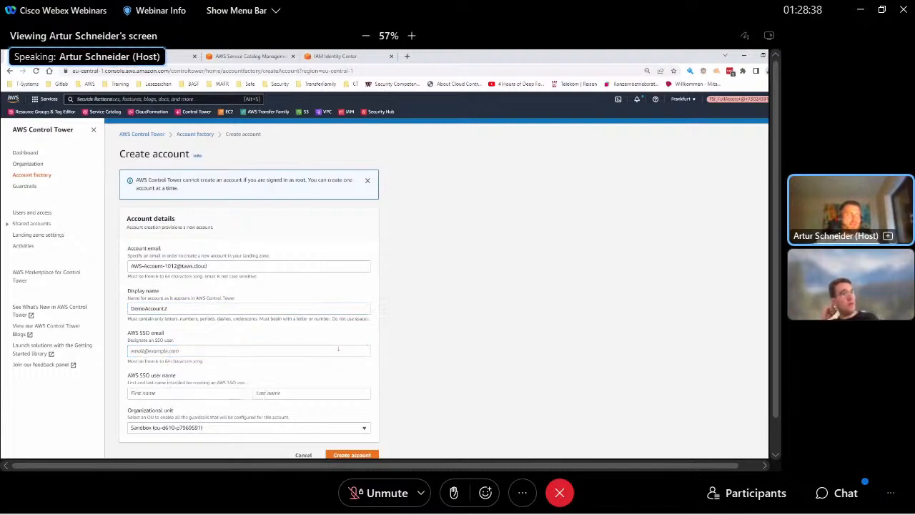
pyautogui.click(219, 351)
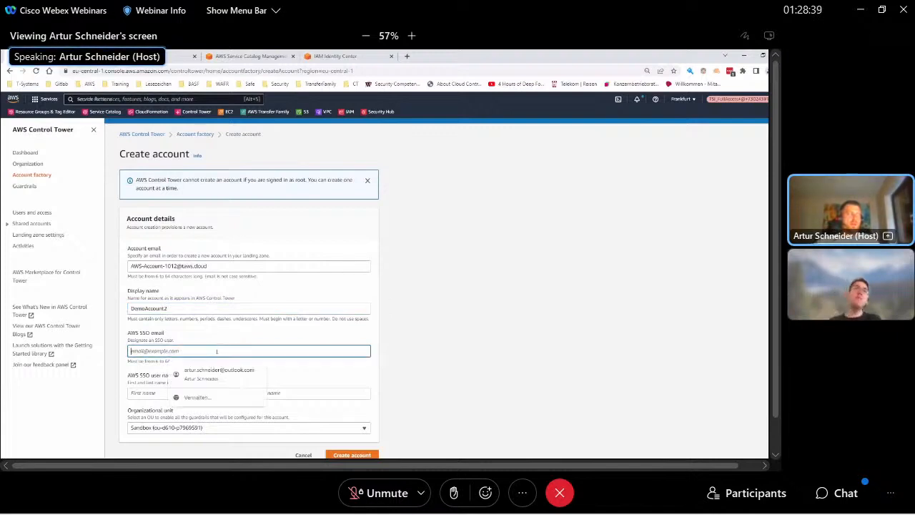
pyautogui.write('schnei')
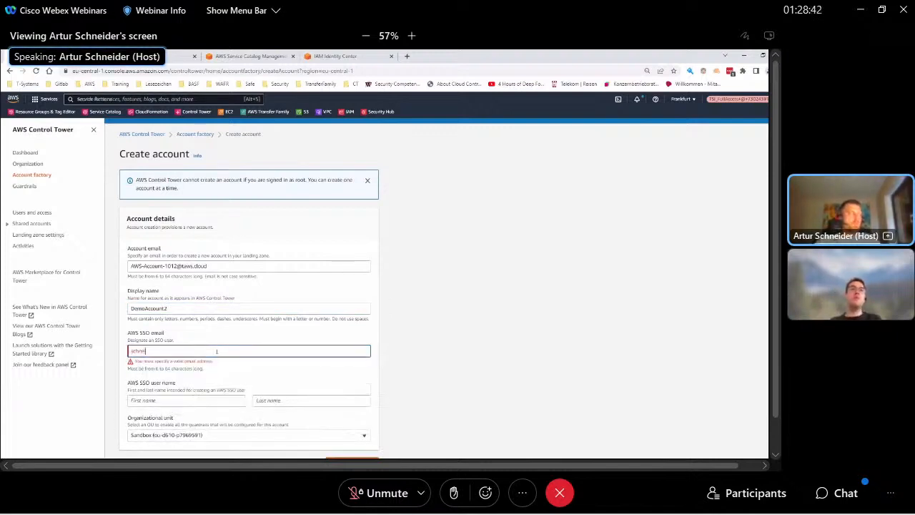
pyautogui.press('BackSpace')
pyautogui.press('BackSpace')
pyautogui.press('BackSpace')
pyautogui.press('BackSpace')
pyautogui.press('BackSpace')
pyautogui.hotkey('ctrl', 'v')
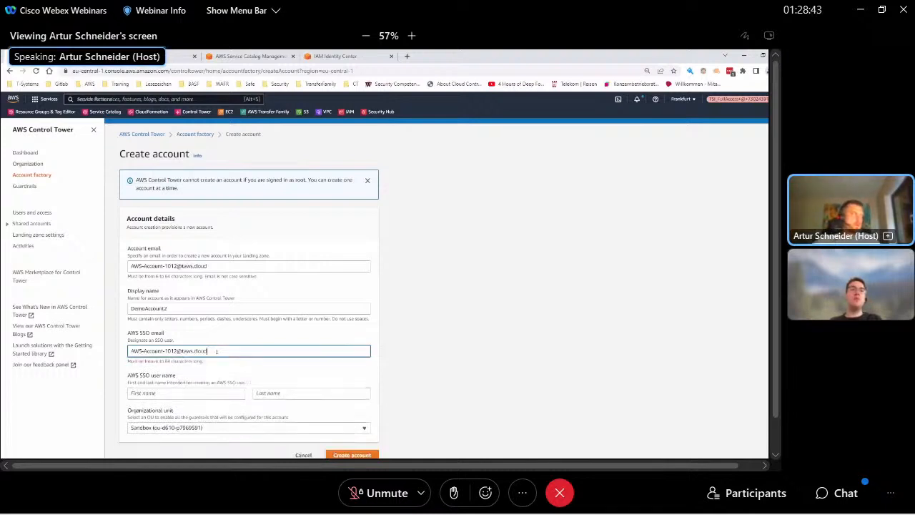
pyautogui.click(528, 377)
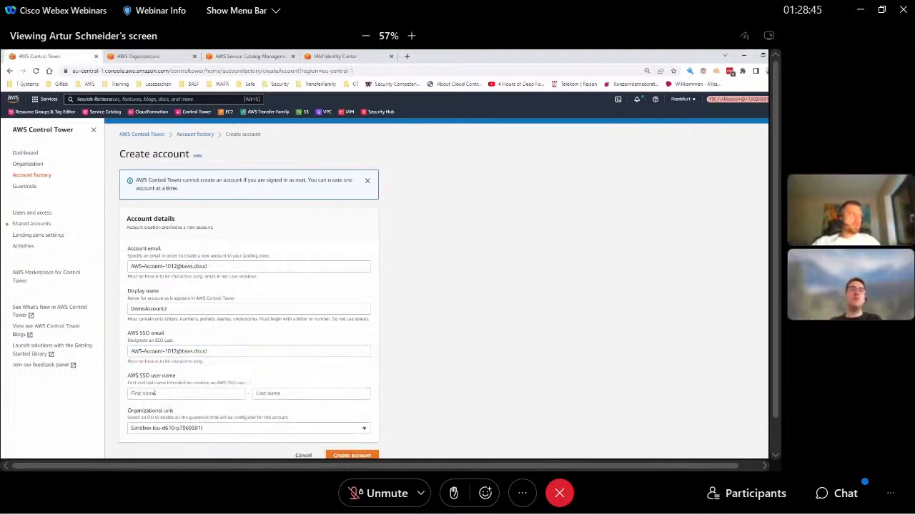
pyautogui.click(156, 393)
pyautogui.write('Artur')
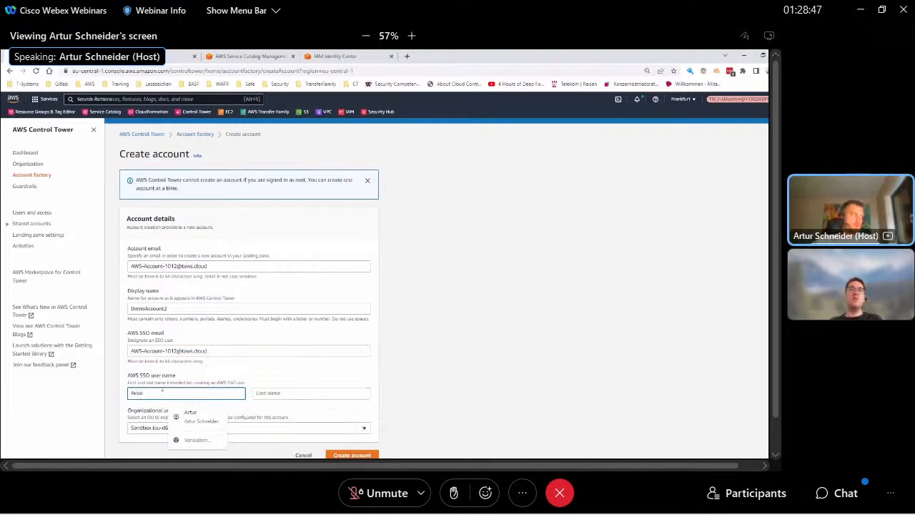
pyautogui.click(286, 394)
pyautogui.write('S')
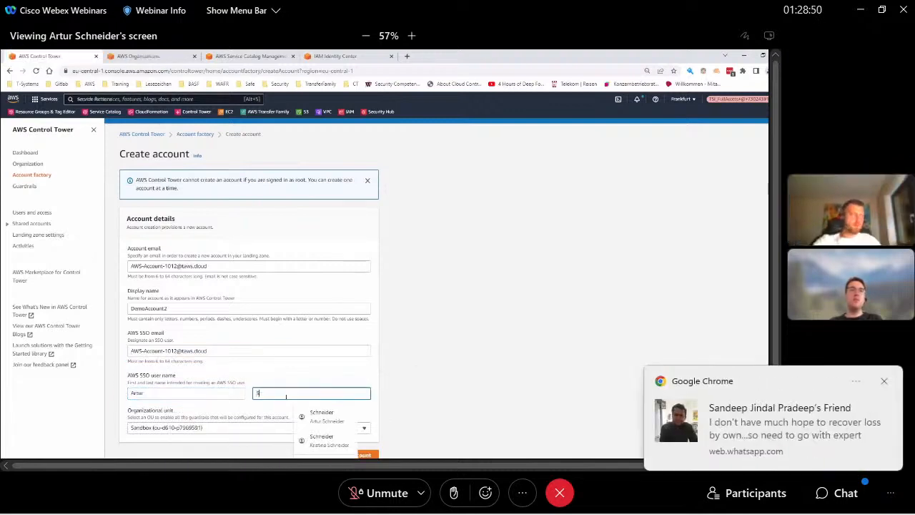
pyautogui.press('BackSpace')
pyautogui.press('BackSpace')
# Step: Set the AWS SSO user's first name to Demo and last name to User
pyautogui.moveTo(183, 393); pyautogui.dragTo(70, 382)
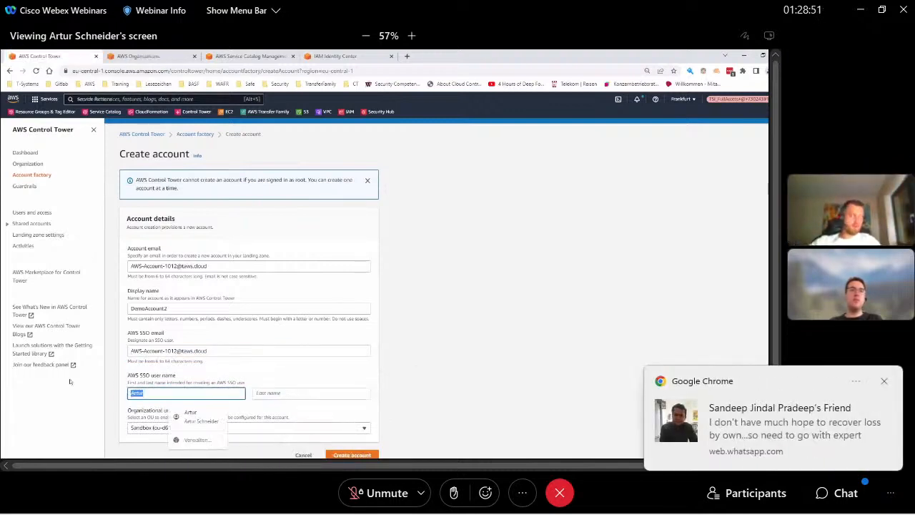
pyautogui.write('Demo')
pyautogui.press('Tab')
pyautogui.write('User')
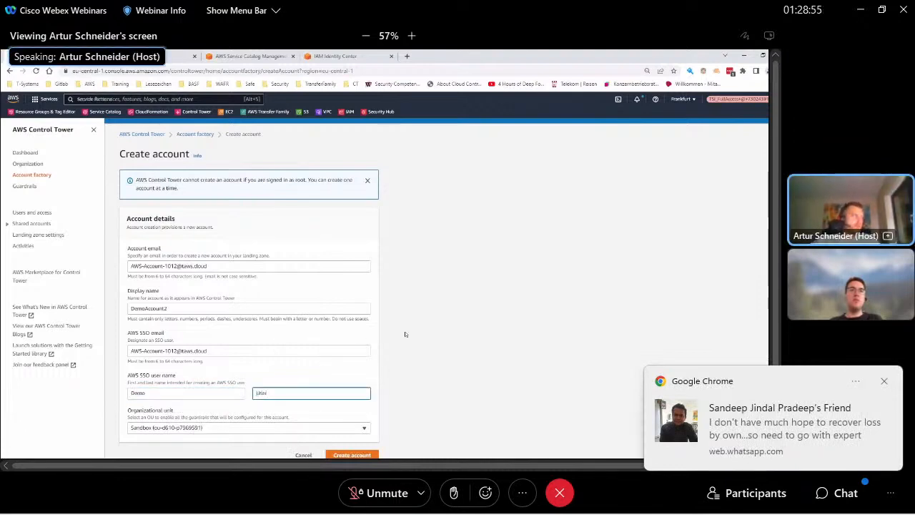
pyautogui.click(443, 335)
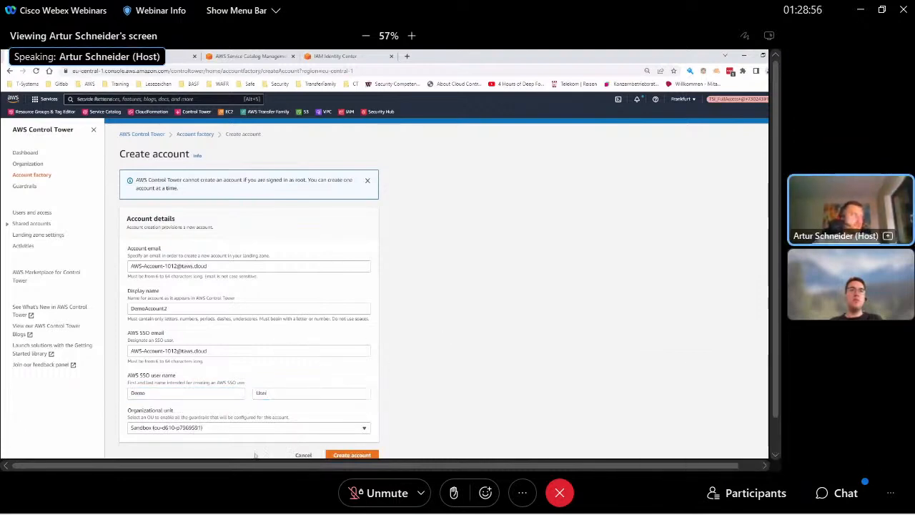
# Step: Check the available organizational units, keep Sandbox for the new account, and submit the account creation
pyautogui.click(219, 427)
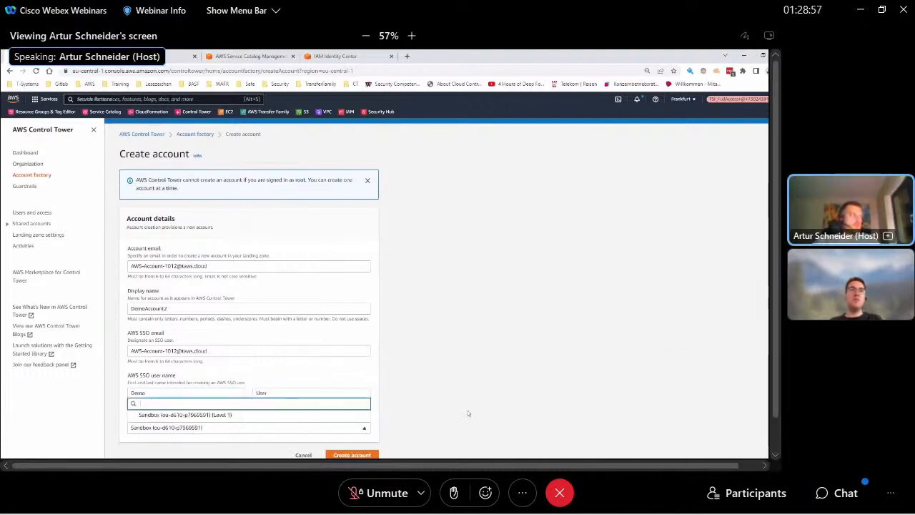
pyautogui.click(300, 415)
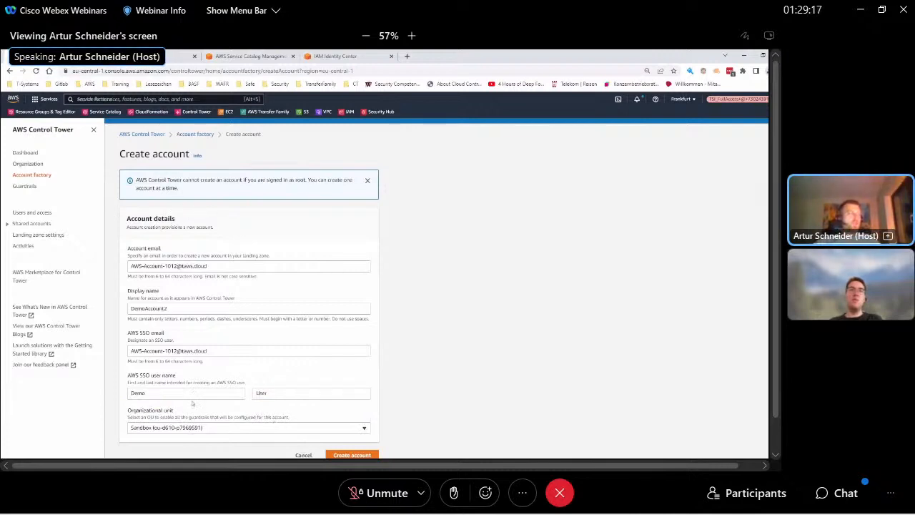
pyautogui.click(327, 428)
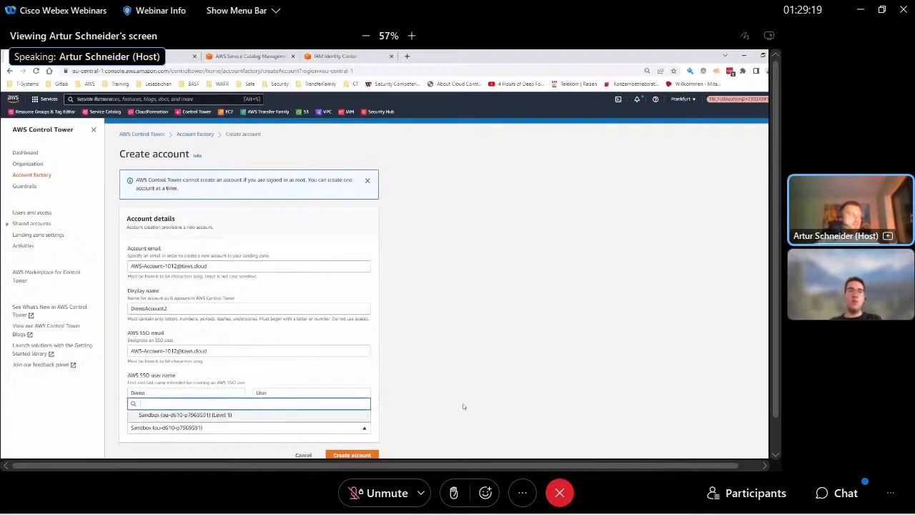
pyautogui.click(520, 382)
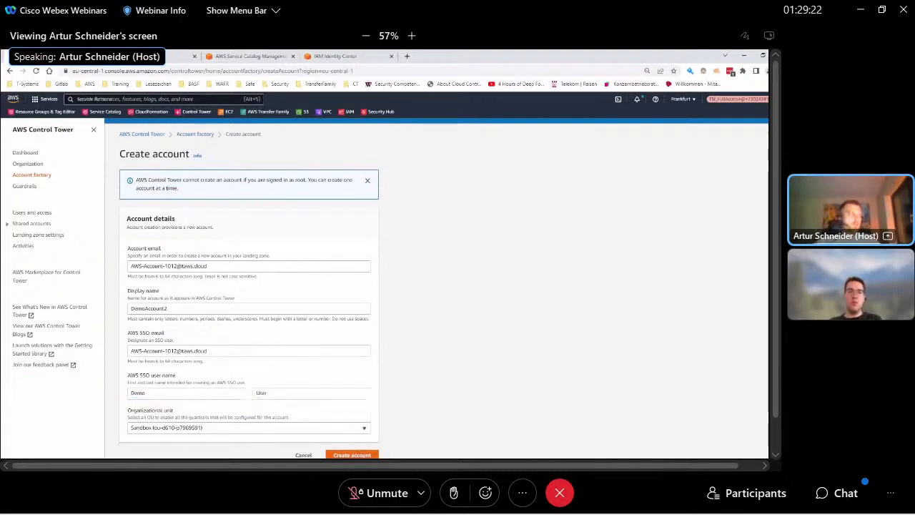
pyautogui.click(353, 455)
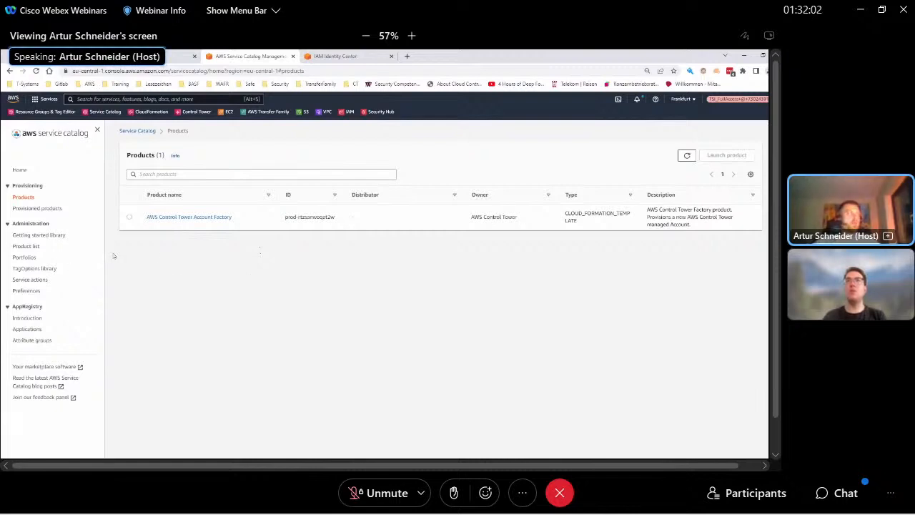
# Step: In Service Catalog, start launching the AWS Control Tower Account Factory product and examine its required parameters
pyautogui.click(186, 218)
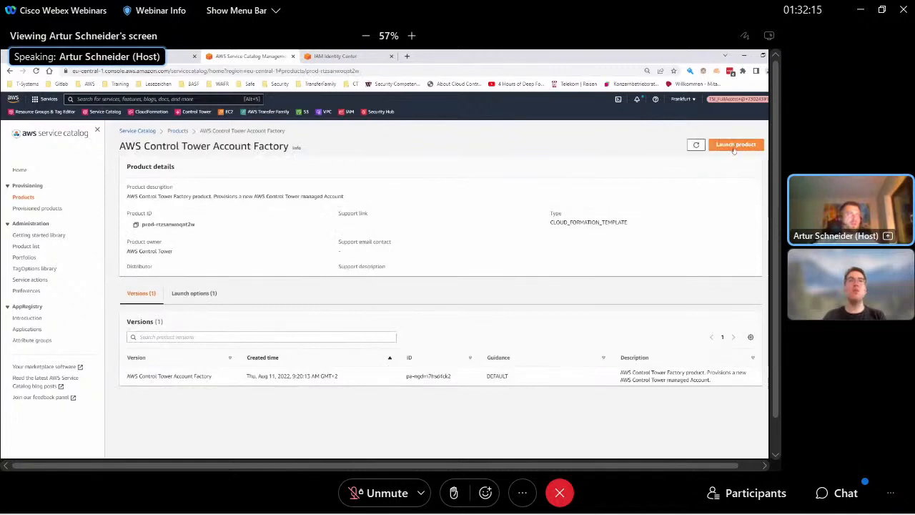
pyautogui.click(735, 145)
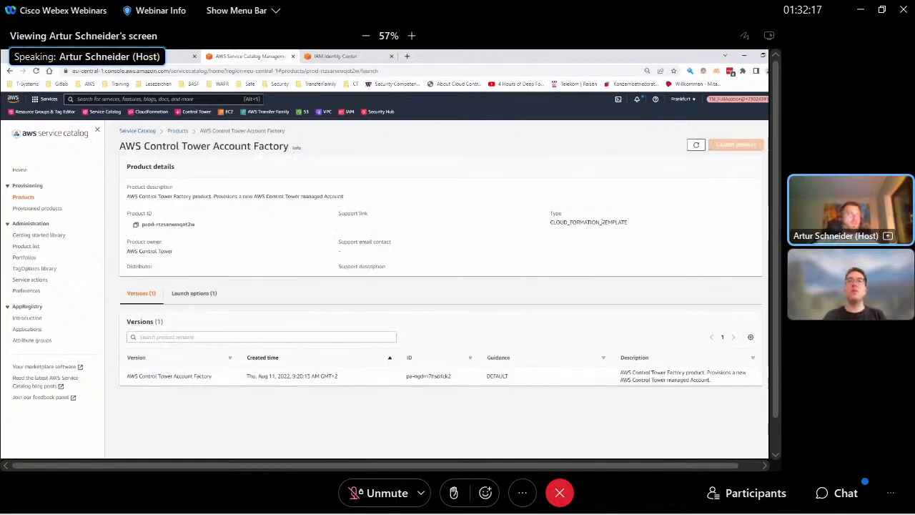
pyautogui.scroll(-2, 381, 298)
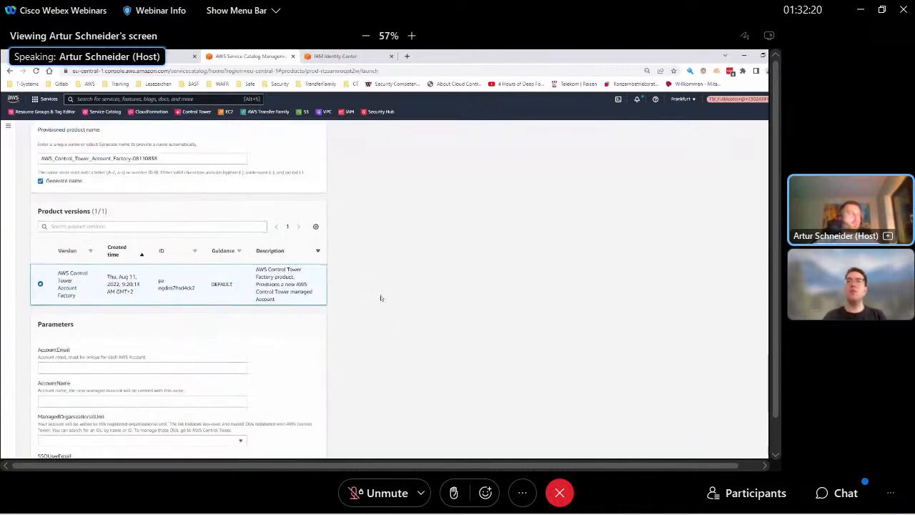
pyautogui.scroll(-5, 294, 296)
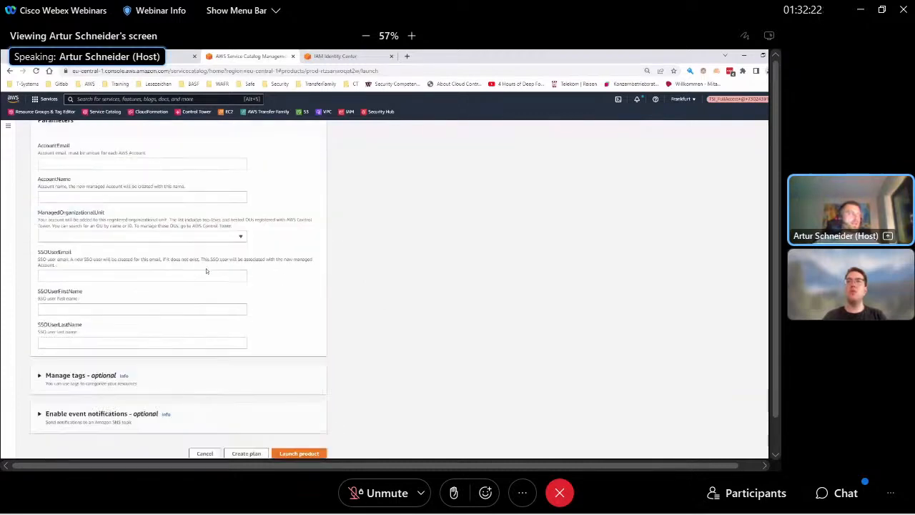
pyautogui.scroll(2, 206, 271)
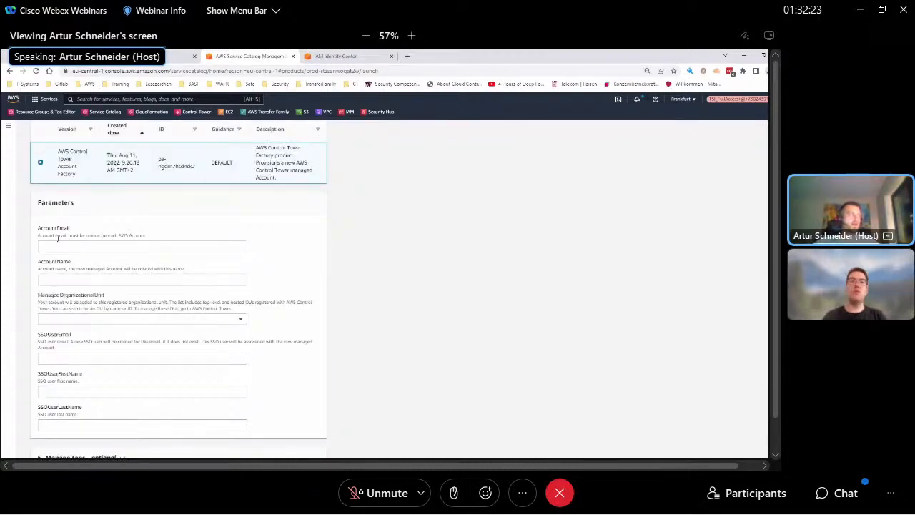
# Step: Review the Account Factory product's parameters for account email, account name, managed organizational unit, and SSO user details
pyautogui.doubleClick(60, 262)
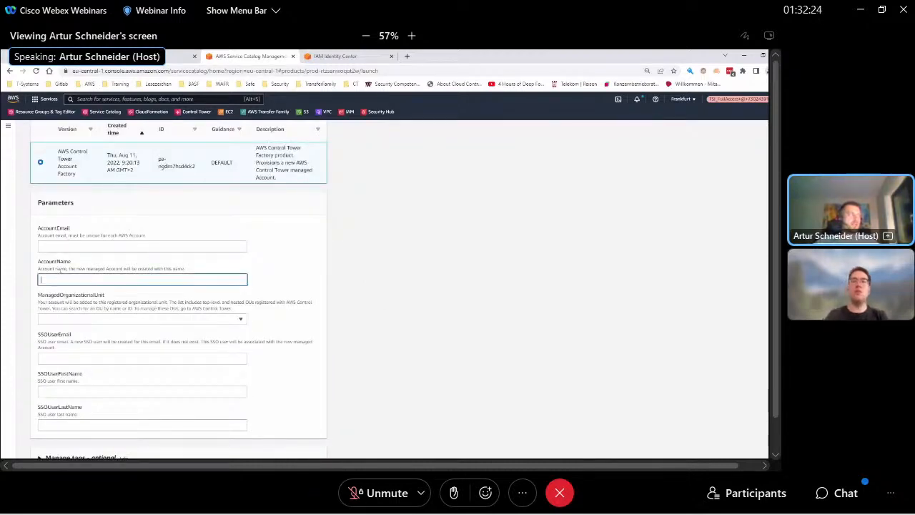
pyautogui.doubleClick(78, 296)
pyautogui.scroll(-1, 84, 320)
pyautogui.scroll(-2, 83, 319)
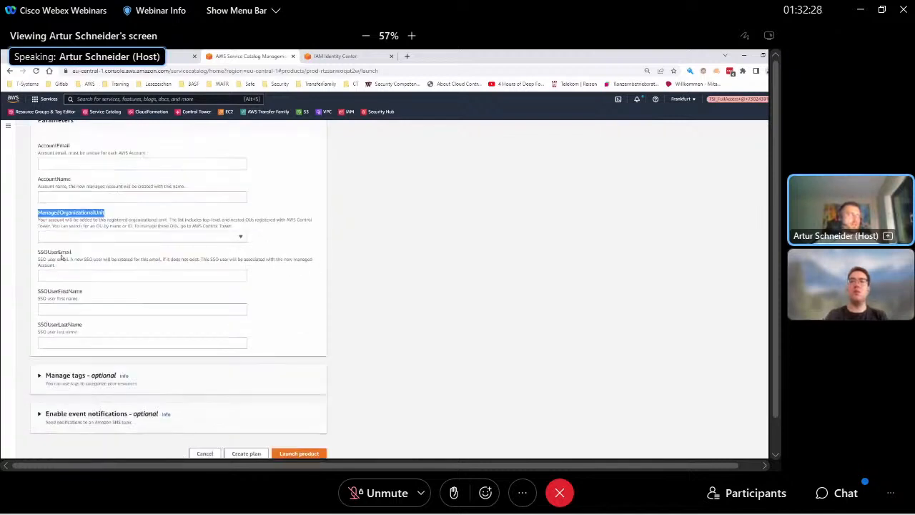
pyautogui.doubleClick(63, 254)
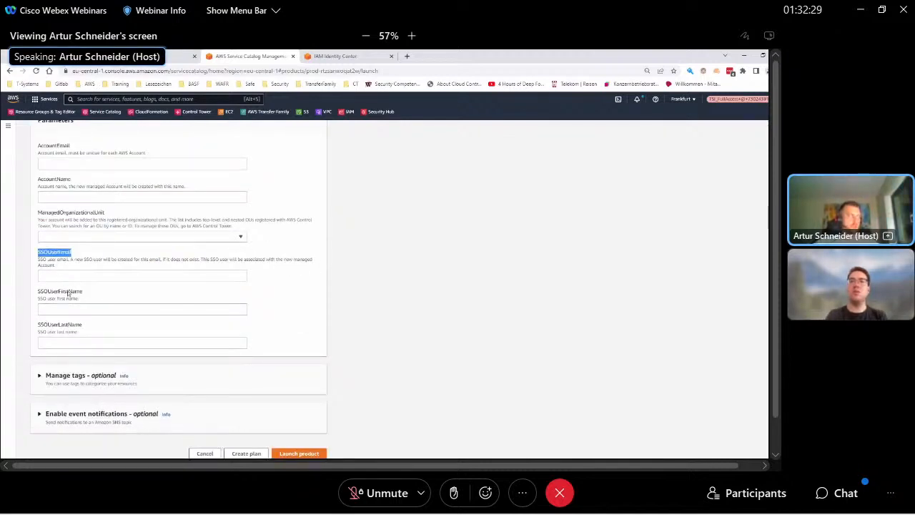
pyautogui.click(68, 293)
pyautogui.scroll(4, 271, 326)
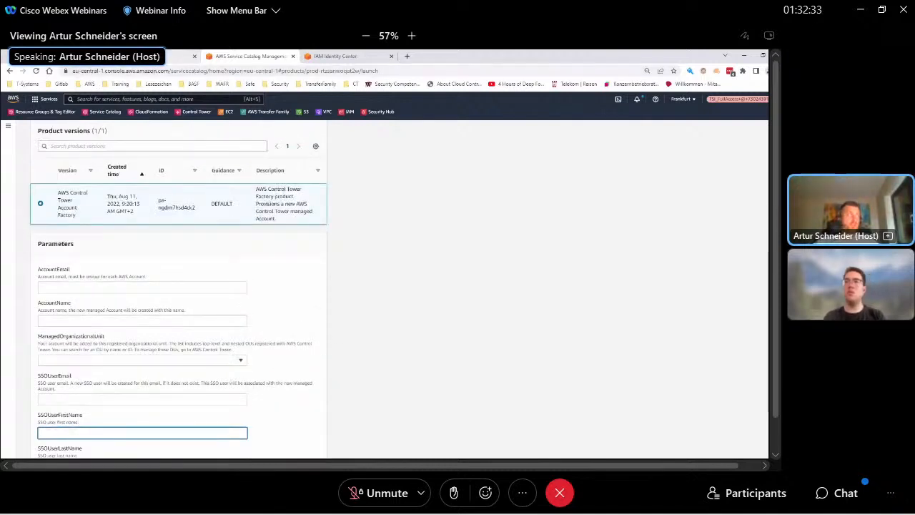
# Step: Compare the launch form with Control Tower's Account Factory page, and review the AWS Control Tower Account Factory product details in Service Catalog
pyautogui.click(71, 56)
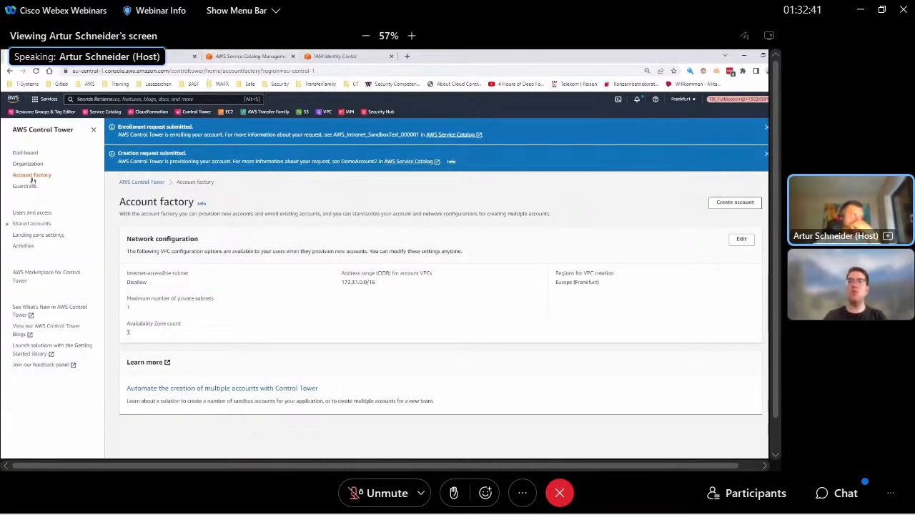
pyautogui.click(250, 57)
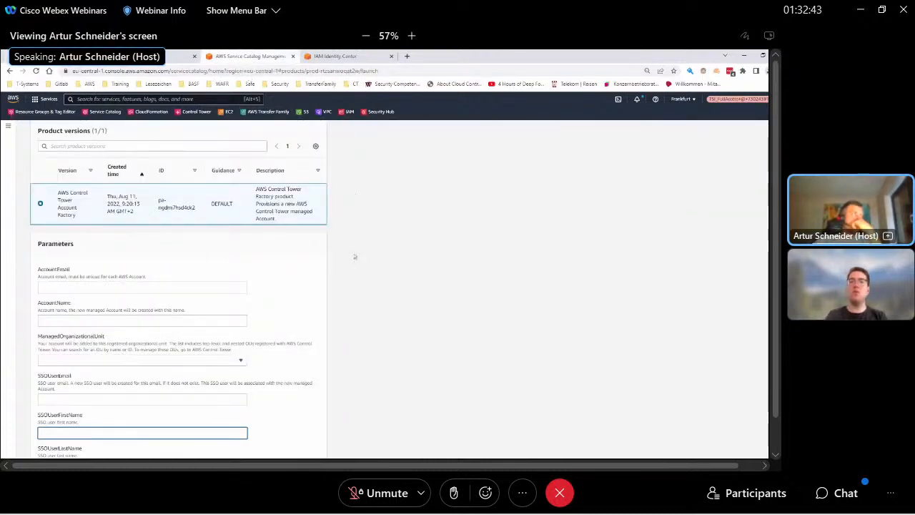
pyautogui.scroll(4, 355, 256)
pyautogui.click(158, 132)
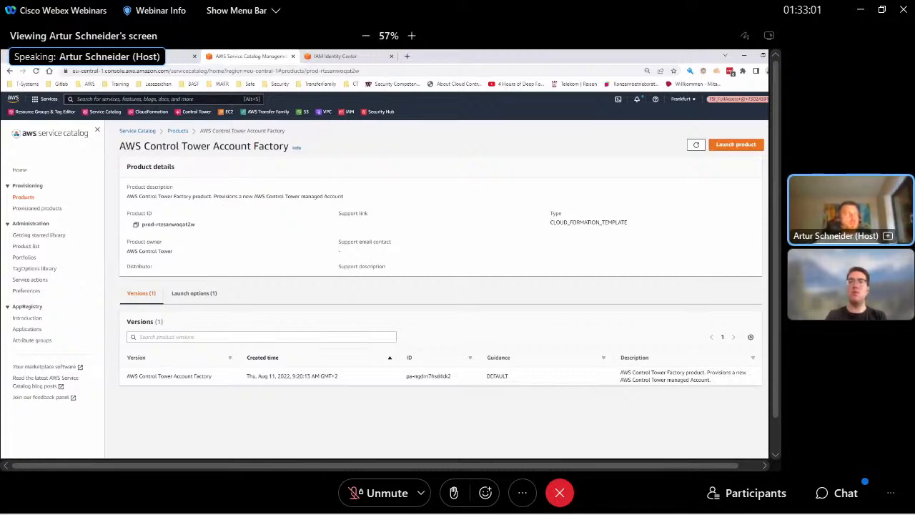
pyautogui.moveTo(118, 146); pyautogui.dragTo(291, 148)
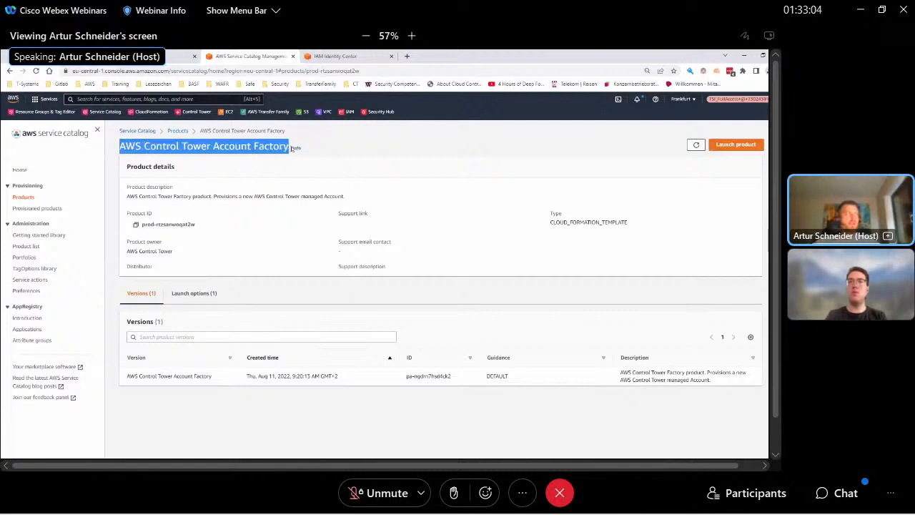
pyautogui.click(295, 148)
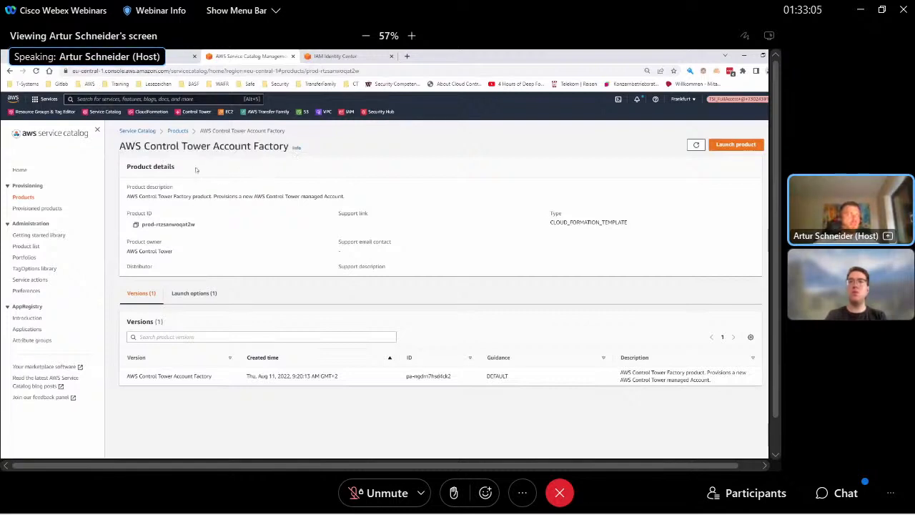
pyautogui.click(30, 198)
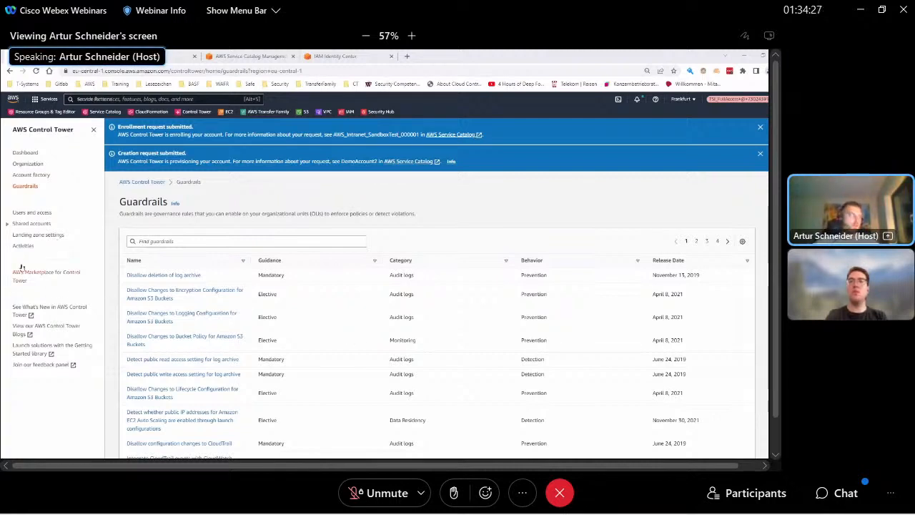
# Step: Search the Control Tower guardrails for s3 and pick "Detect whether versioning for Amazon S3 buckets is enabled"
pyautogui.click(240, 243)
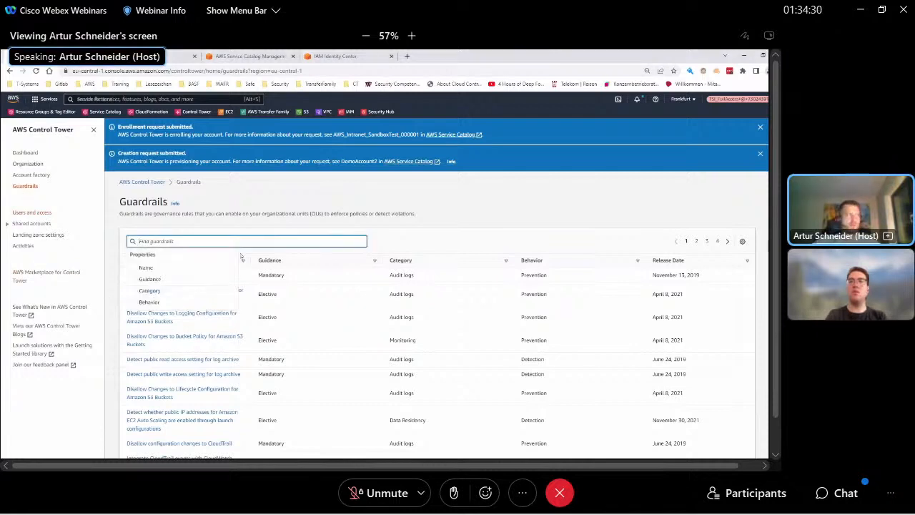
pyautogui.write('s3')
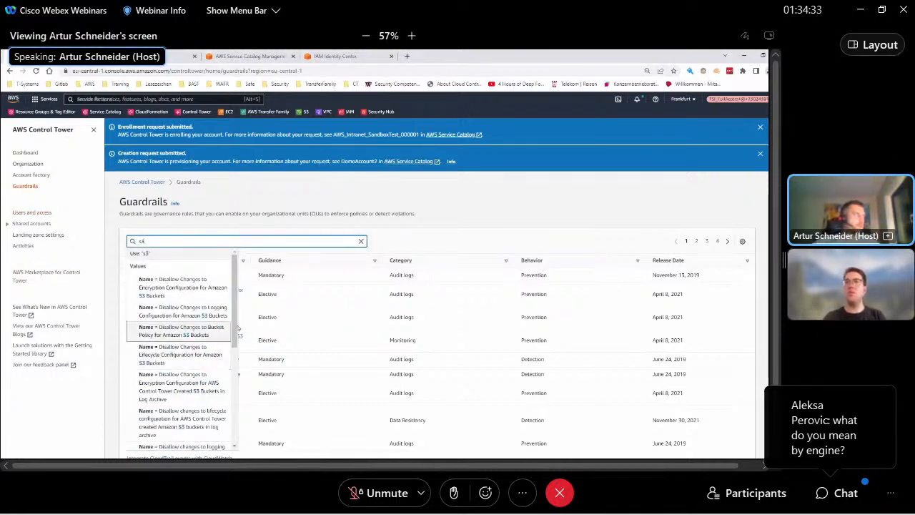
pyautogui.moveTo(238, 328); pyautogui.dragTo(230, 428)
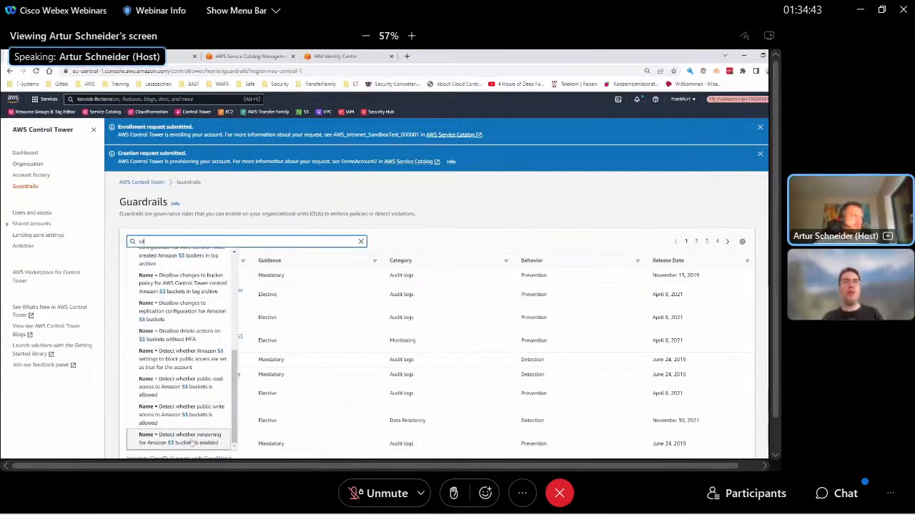
pyautogui.click(200, 436)
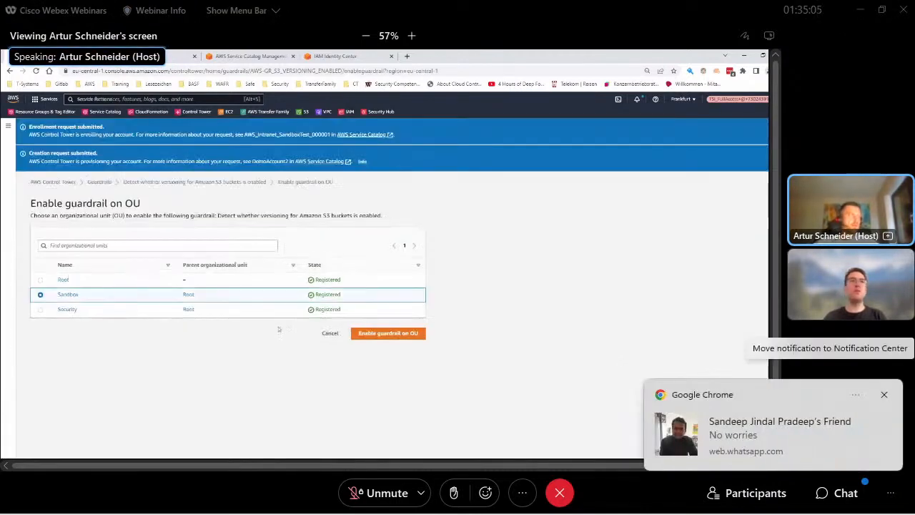
# Step: Try to enable the S3 bucket versioning guardrail on the Sandbox organizational unit
pyautogui.click(375, 334)
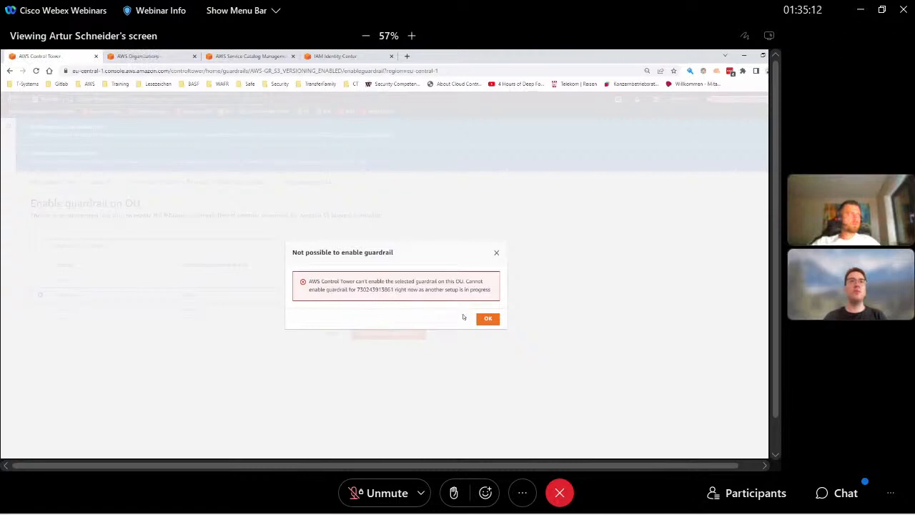
pyautogui.click(487, 318)
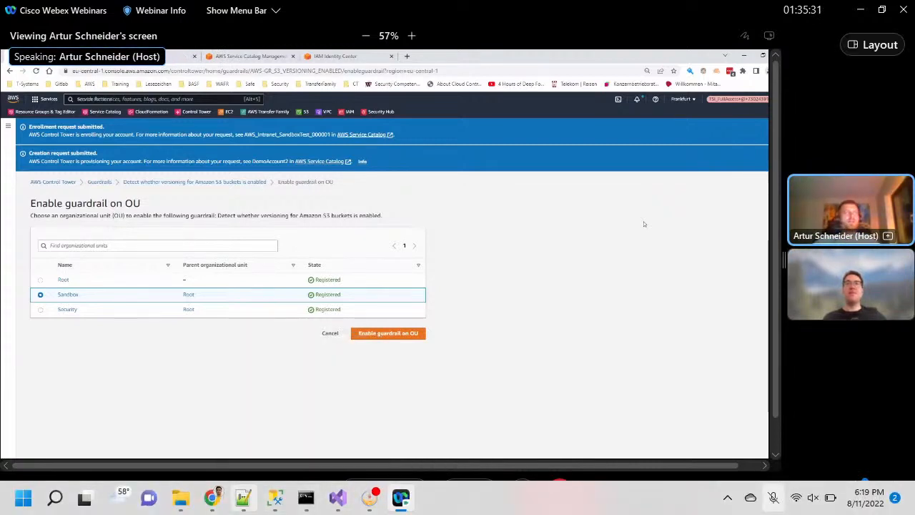
pyautogui.moveTo(213, 498)
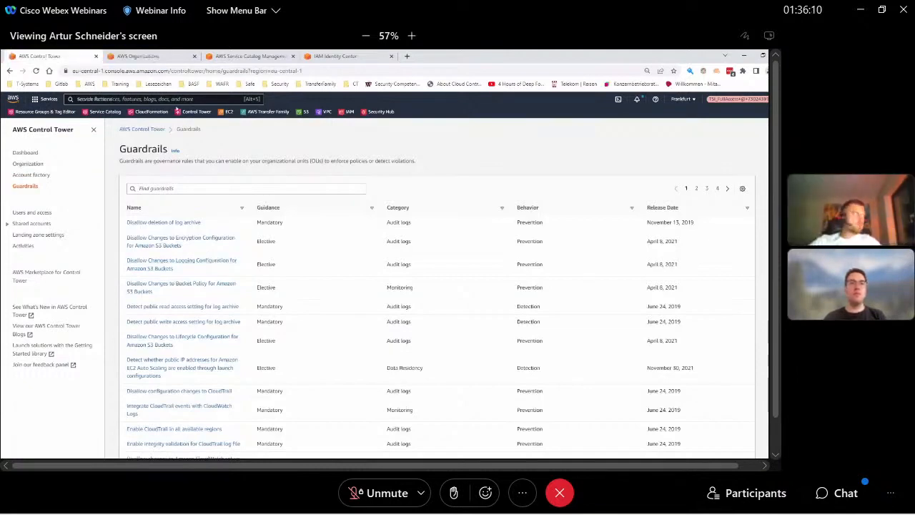
# Step: Expand the Sandbox organizational unit in Control Tower's organization view and check the enrollment state of its accounts
pyautogui.click(29, 175)
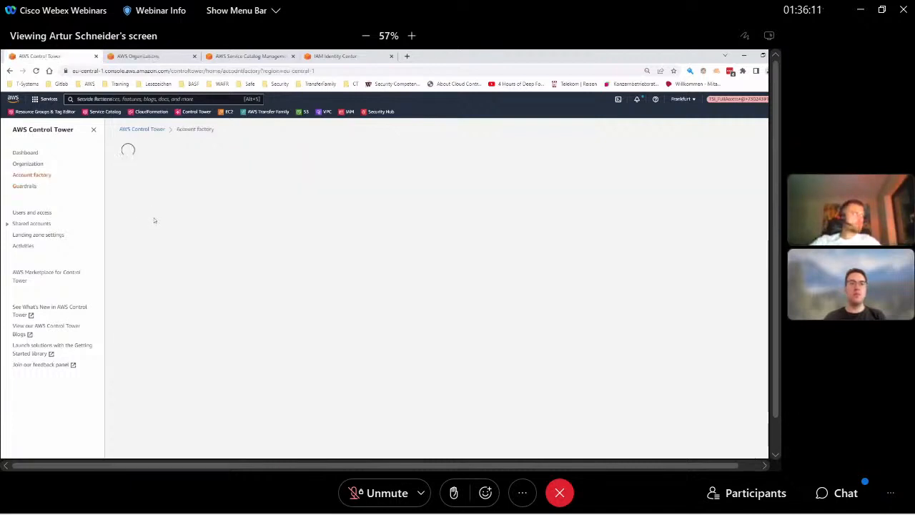
pyautogui.click(28, 163)
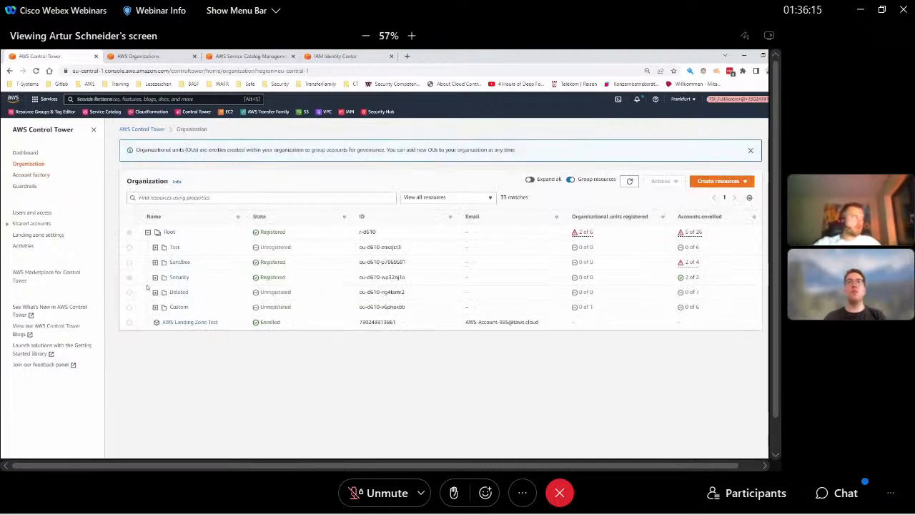
pyautogui.click(155, 262)
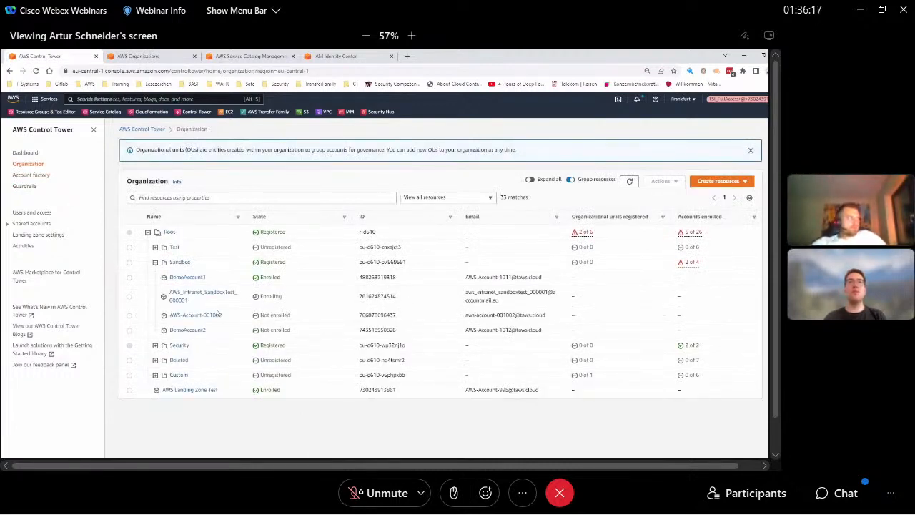
pyautogui.doubleClick(270, 296)
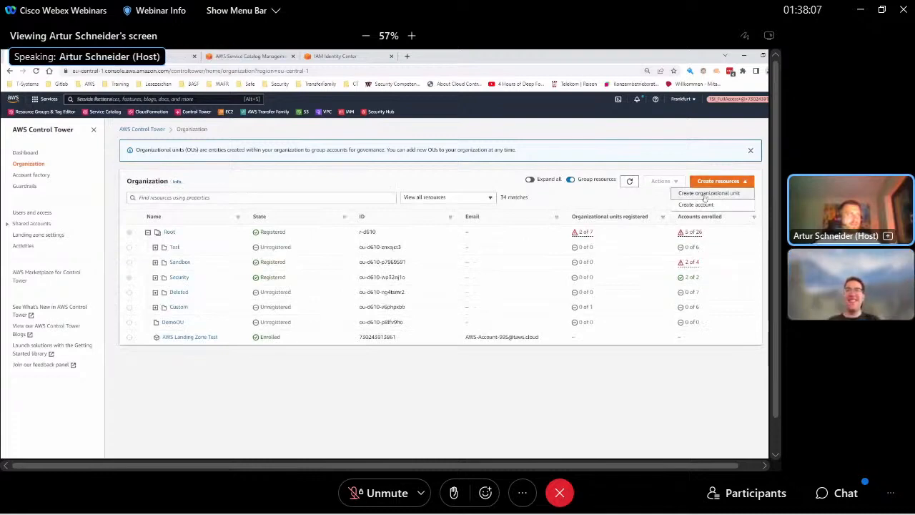
# Step: Start adding an organizational unit under Root and enter Demo as its name
pyautogui.click(708, 194)
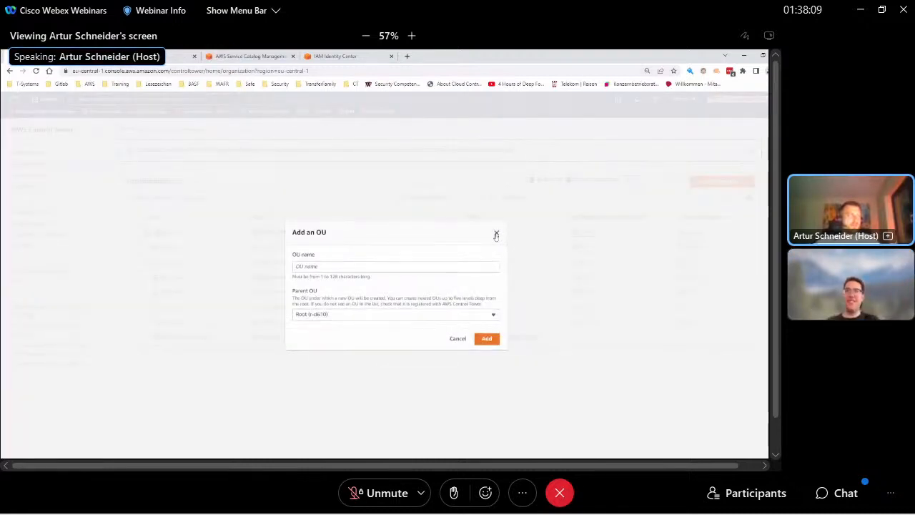
pyautogui.click(404, 267)
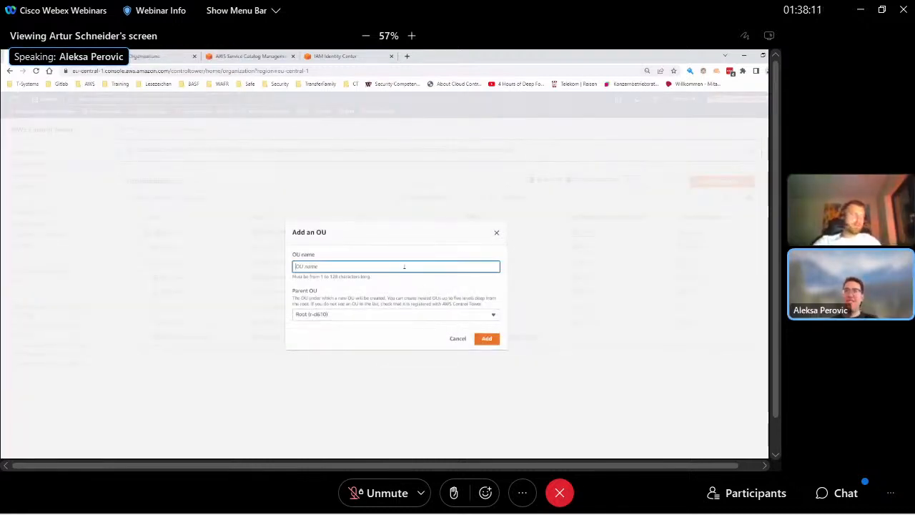
pyautogui.write('Demo')
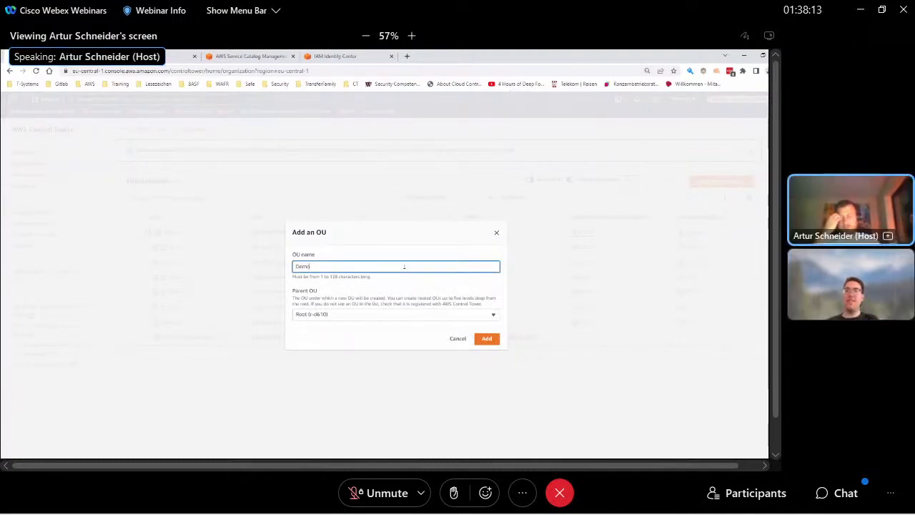